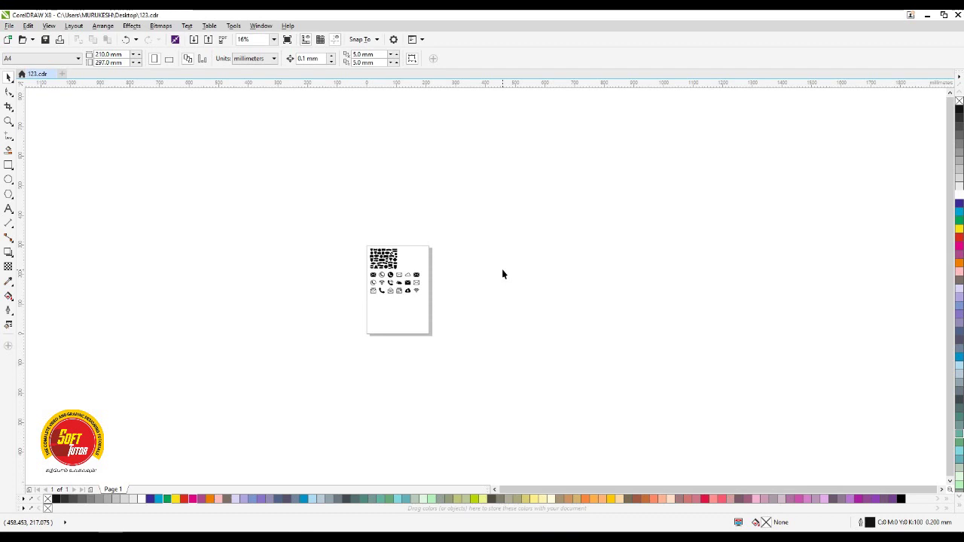
{"action": "left_click", "coordinate": [28, 26]}
{"action": "mouse_move", "coordinate": [57, 146]}
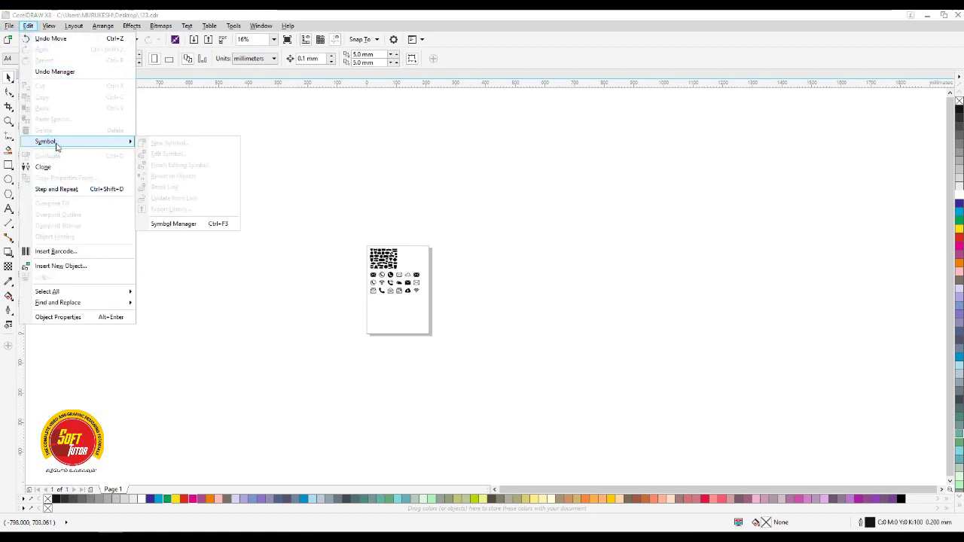
{"action": "left_click", "coordinate": [468, 163]}
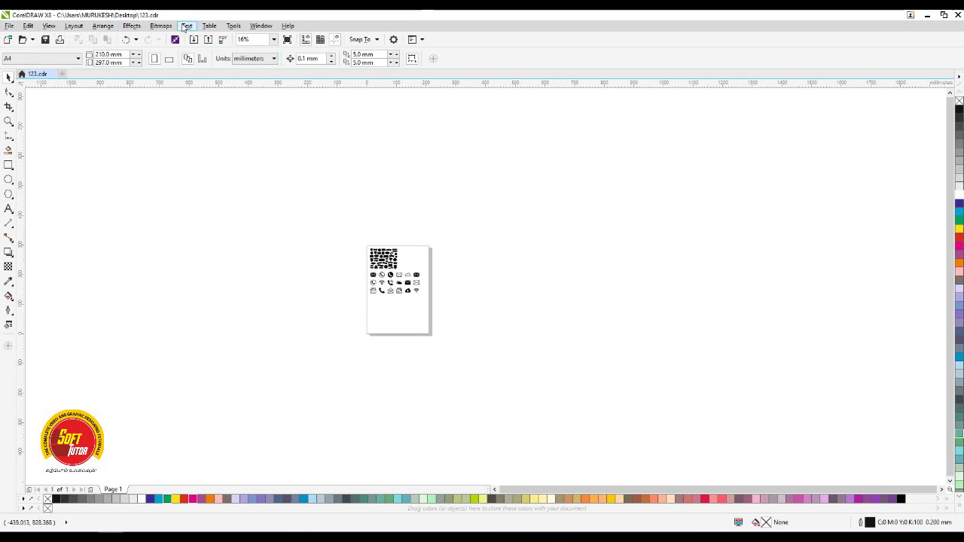
{"action": "left_click", "coordinate": [76, 28]}
{"action": "mouse_move", "coordinate": [29, 30]}
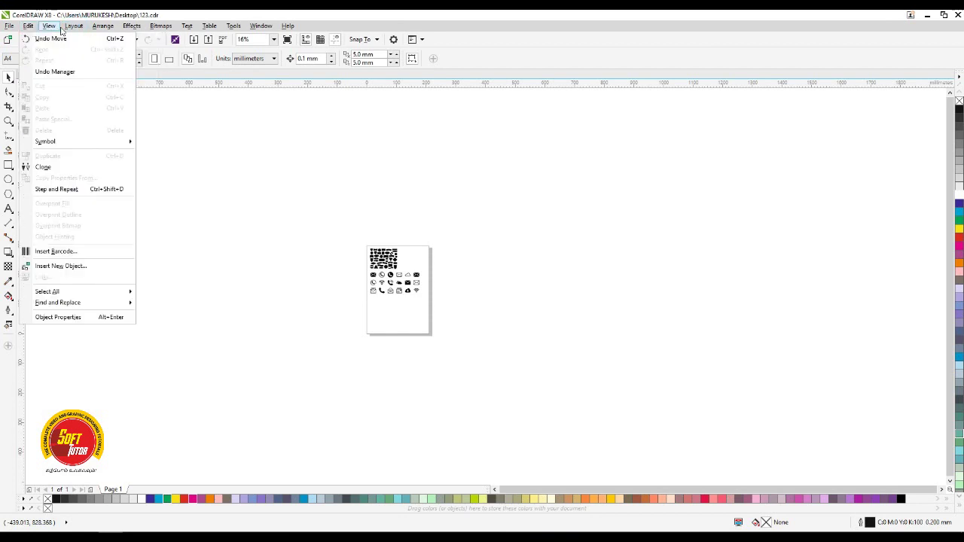
{"action": "mouse_move", "coordinate": [67, 31]}
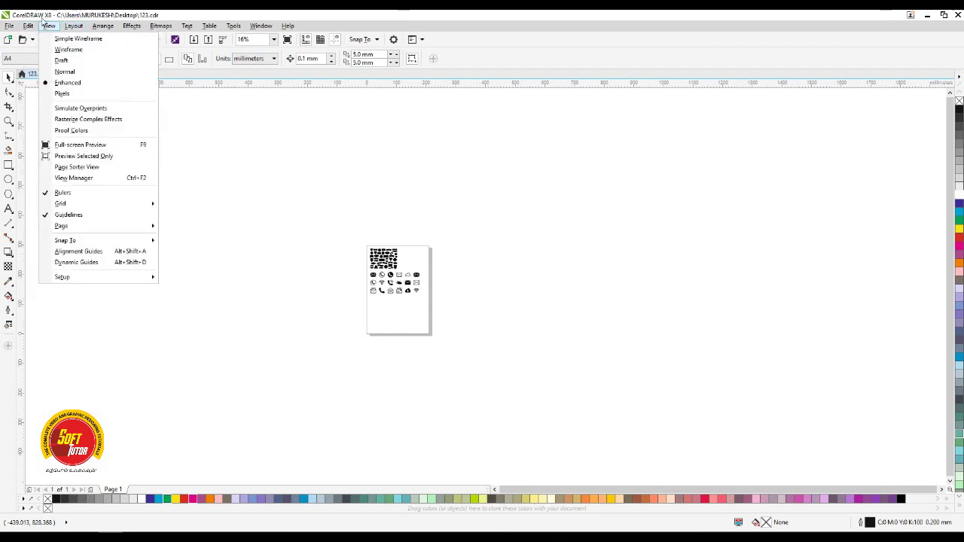
{"action": "mouse_move", "coordinate": [210, 27]}
{"action": "left_click", "coordinate": [110, 183]}
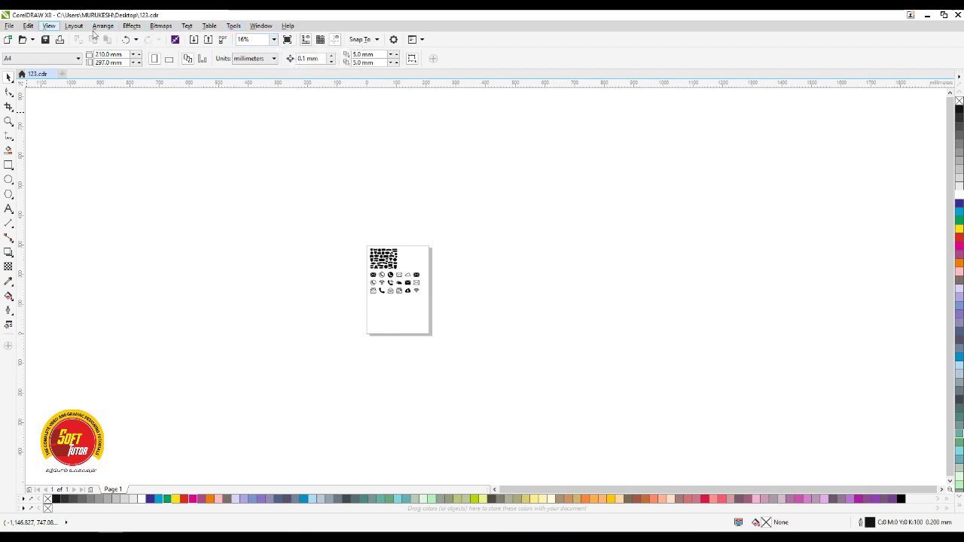
{"action": "left_click", "coordinate": [257, 30]}
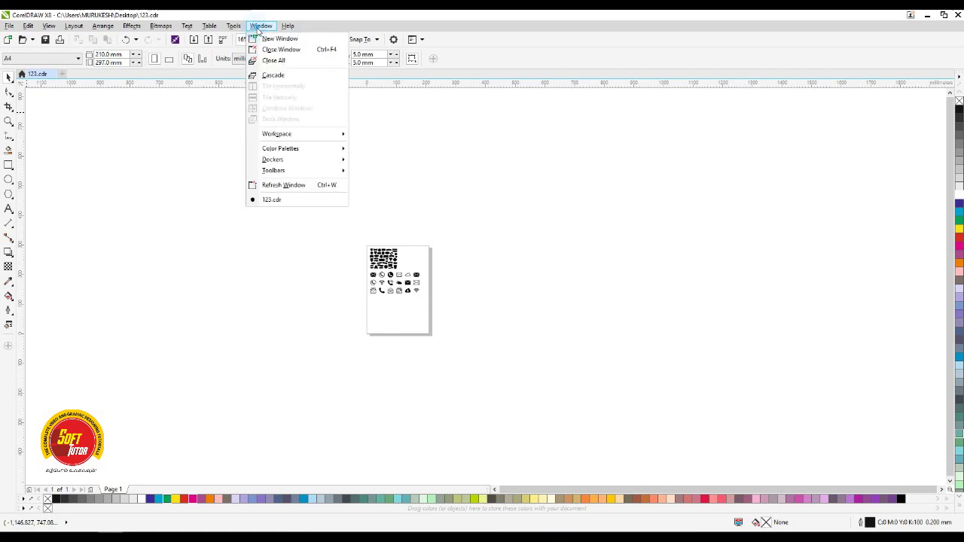
{"action": "left_click", "coordinate": [214, 125]}
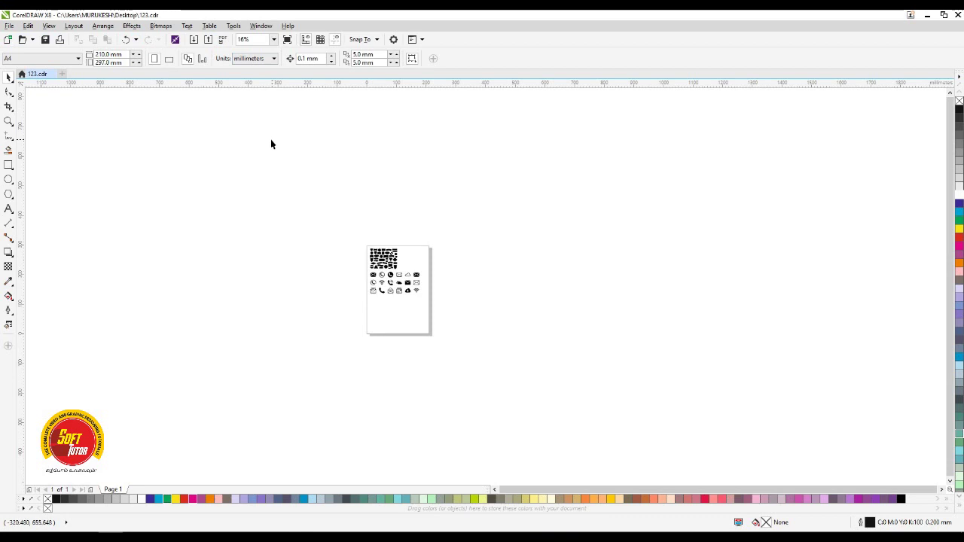
Check which workspace is active in the program options, and close the options without changes.
{"action": "left_click", "coordinate": [235, 27]}
{"action": "left_click", "coordinate": [249, 38]}
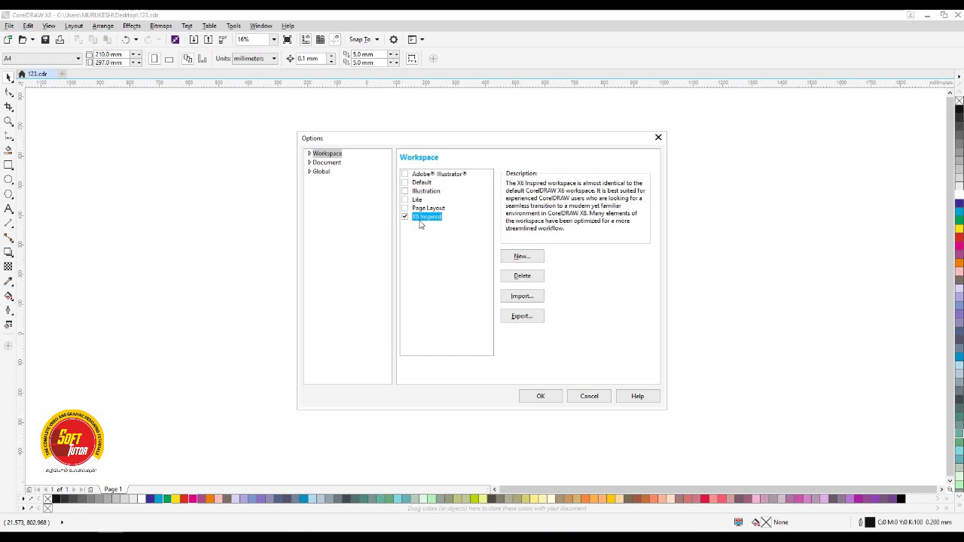
{"action": "left_click_drag", "start_coordinate": [463, 146], "coordinate": [448, 132]}
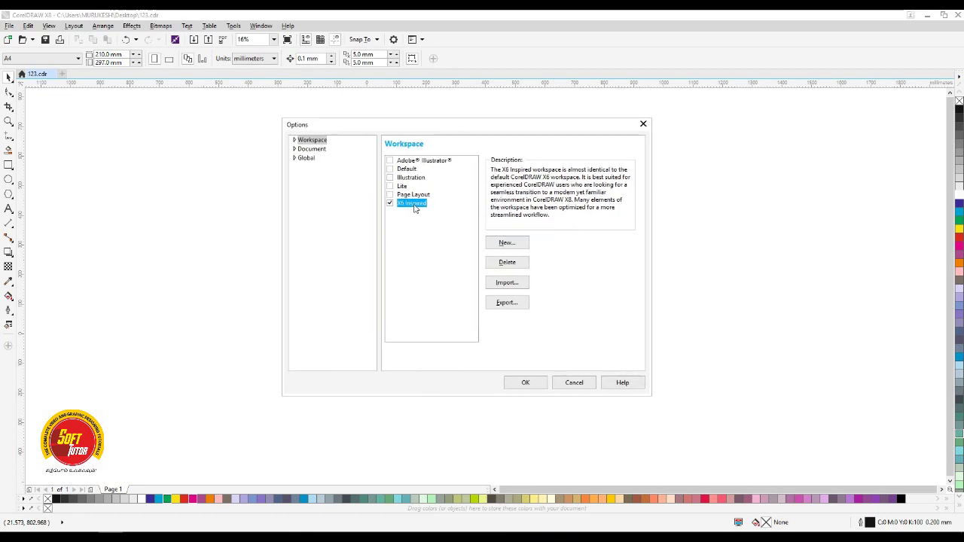
{"action": "left_click_drag", "start_coordinate": [432, 128], "coordinate": [425, 138]}
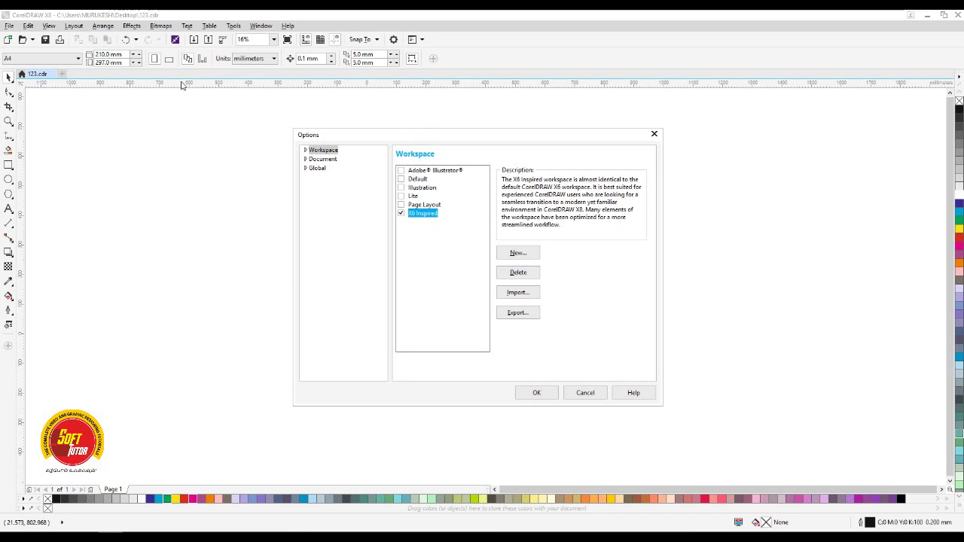
{"action": "left_click_drag", "start_coordinate": [483, 138], "coordinate": [462, 133]}
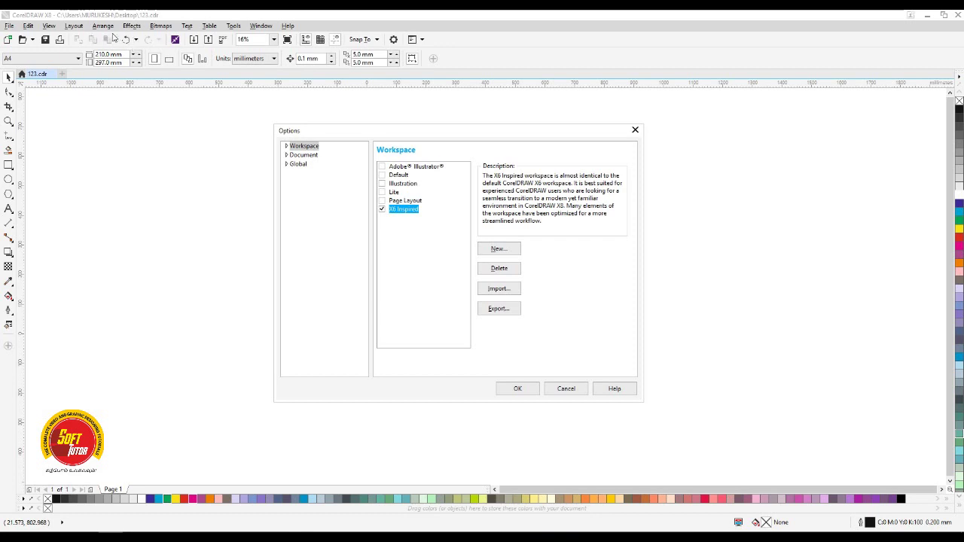
{"action": "left_click", "coordinate": [568, 389]}
{"action": "left_click", "coordinate": [27, 26]}
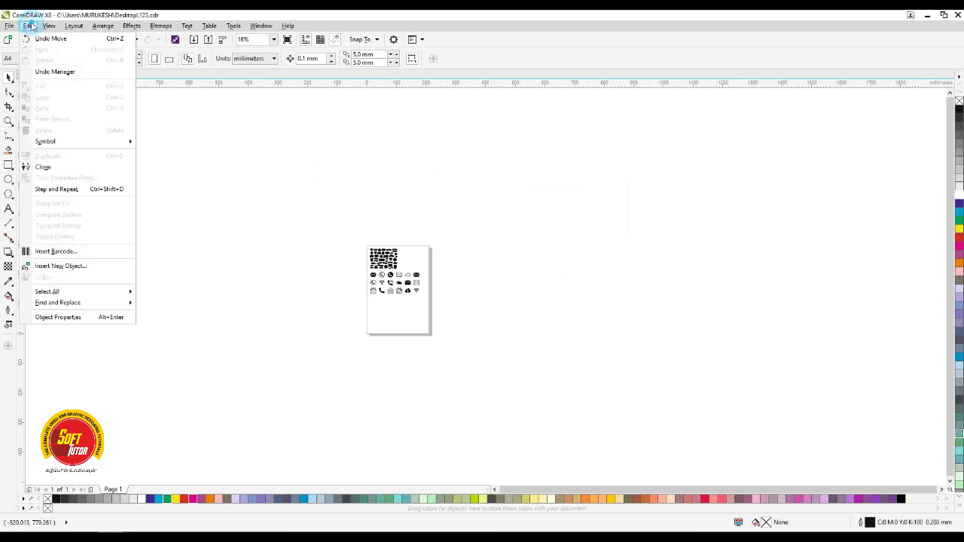
{"action": "mouse_move", "coordinate": [95, 144]}
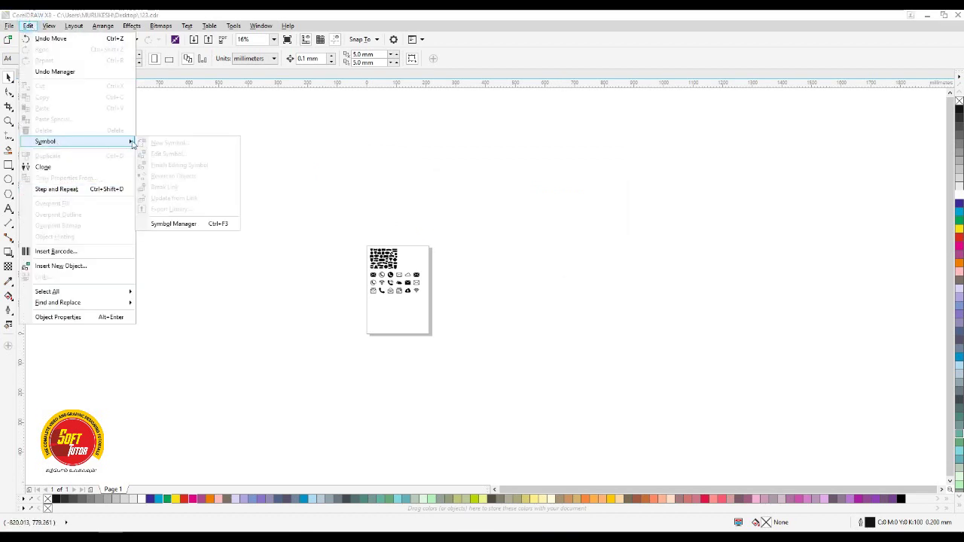
{"action": "left_click", "coordinate": [373, 156]}
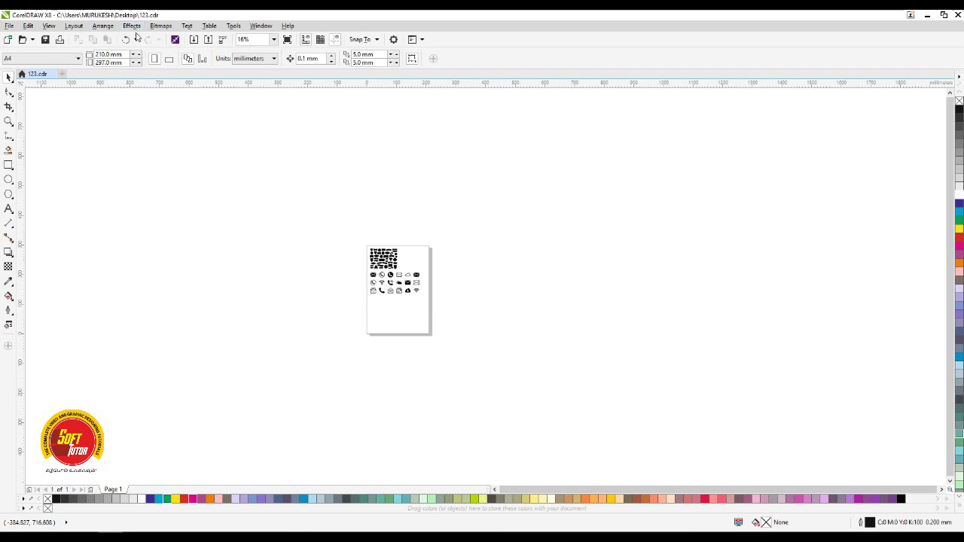
{"action": "left_click", "coordinate": [192, 171]}
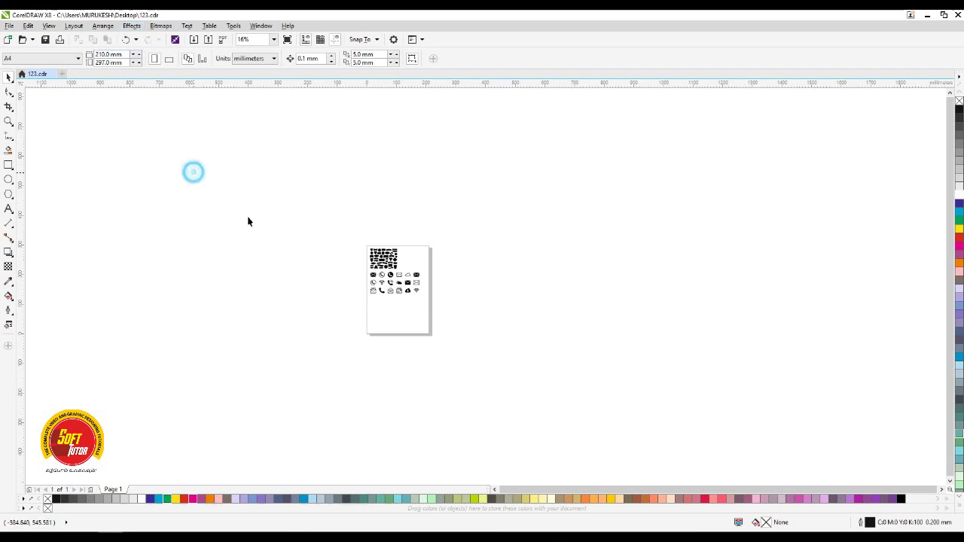
{"action": "left_click", "coordinate": [23, 39]}
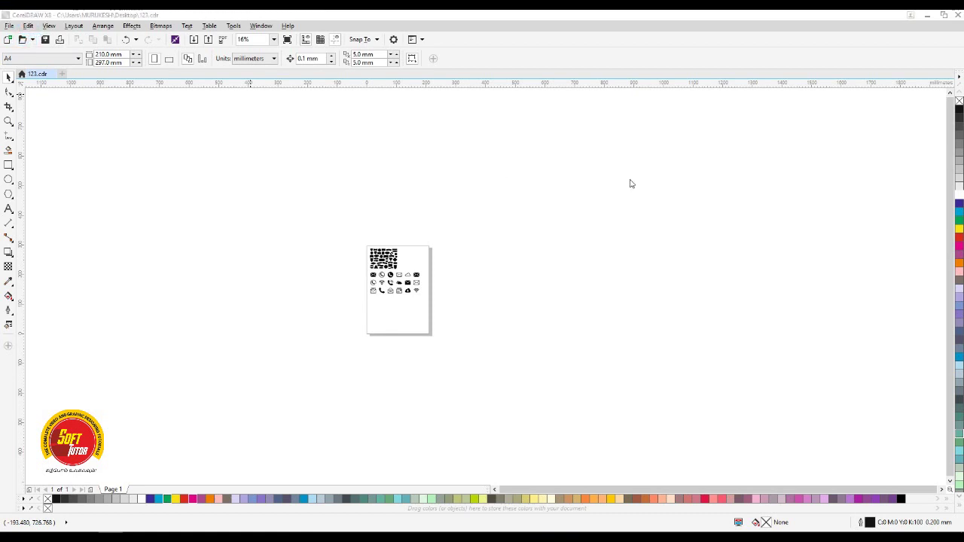
{"action": "left_click", "coordinate": [455, 267]}
Show the Symbol Manager docker.
{"action": "left_click", "coordinate": [27, 25]}
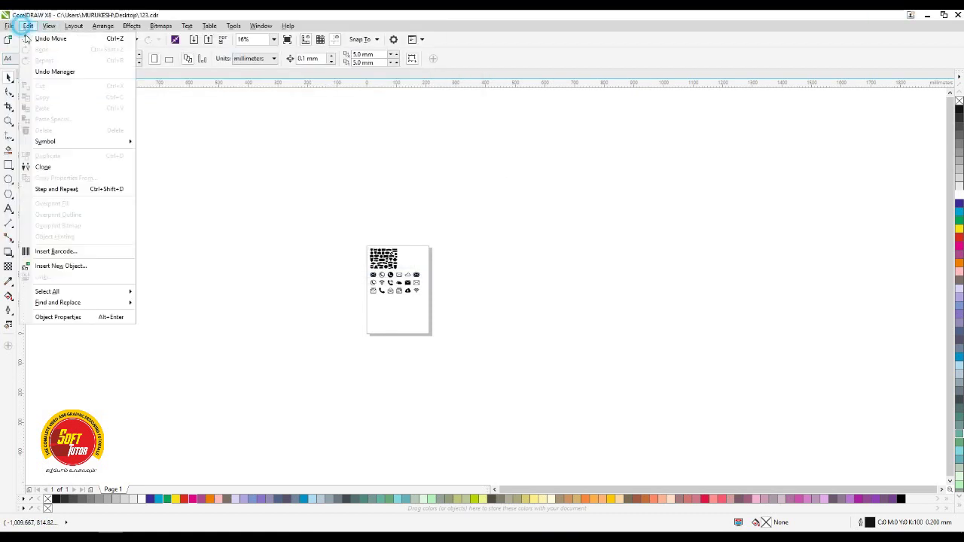
{"action": "mouse_move", "coordinate": [100, 143]}
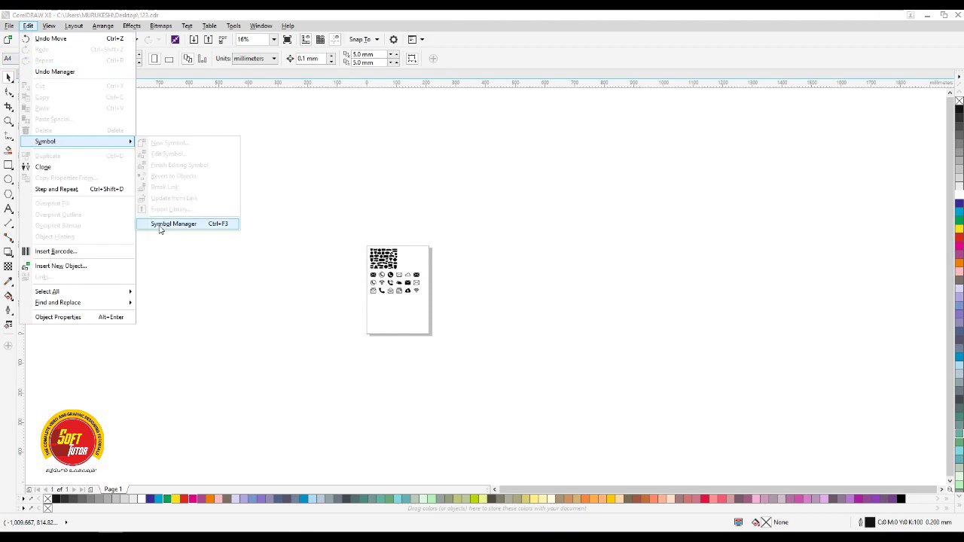
{"action": "left_click", "coordinate": [223, 229]}
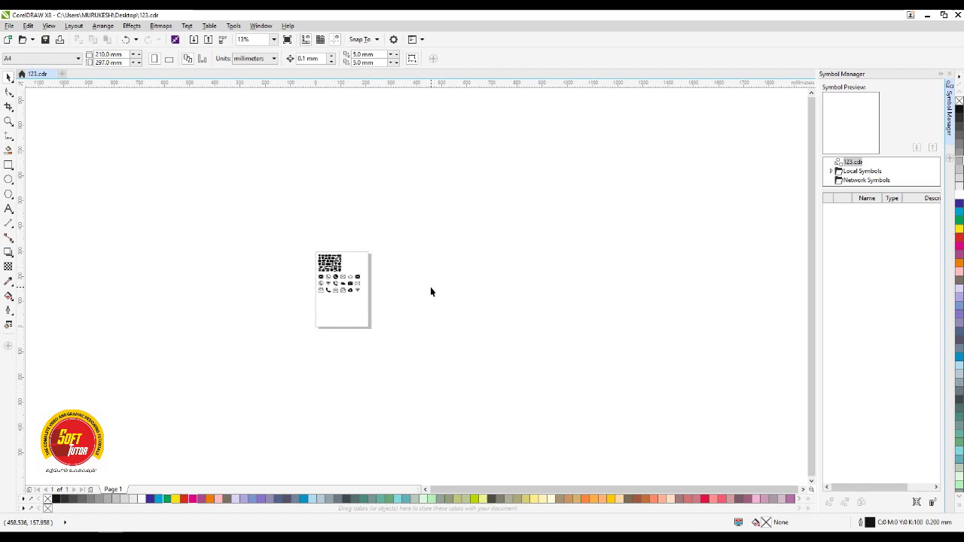
Examine the group of black badge and banner shapes and the communication icons on the page.
{"action": "scroll", "coordinate": [430, 287], "scroll_direction": "up", "scroll_amount": 2}
{"action": "scroll", "coordinate": [319, 241], "scroll_direction": "up", "scroll_amount": 1}
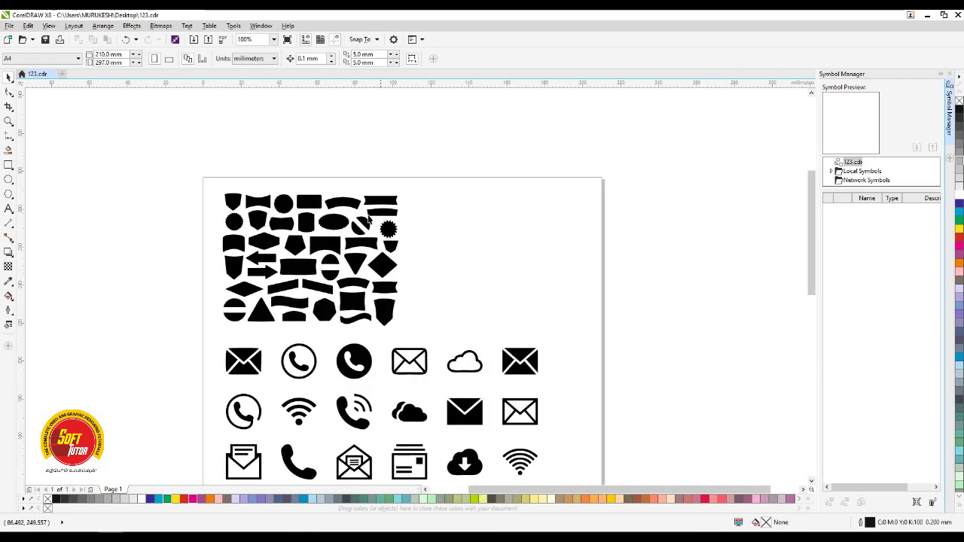
{"action": "left_click_drag", "start_coordinate": [383, 326], "coordinate": [381, 258]}
{"action": "left_click", "coordinate": [9, 77]}
{"action": "left_click", "coordinate": [282, 219]}
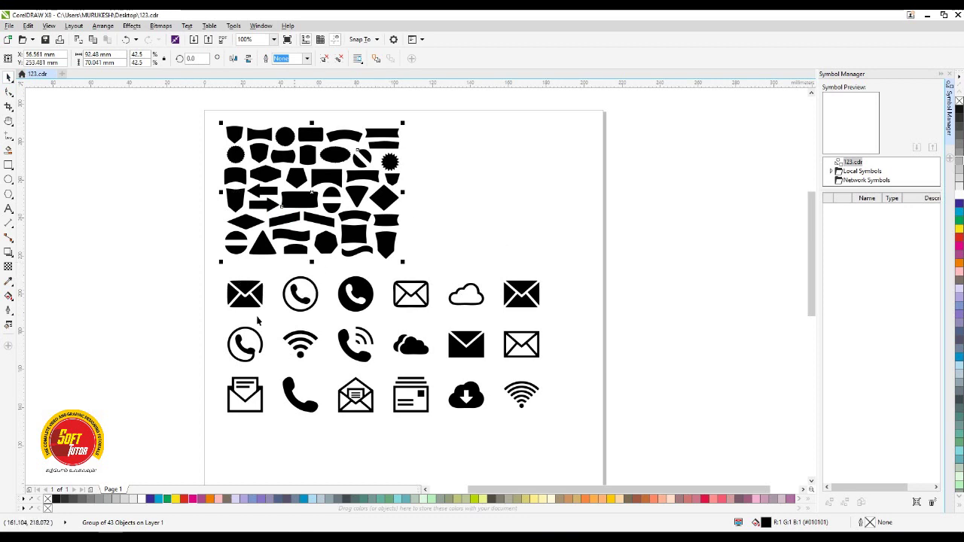
{"action": "left_click", "coordinate": [493, 194]}
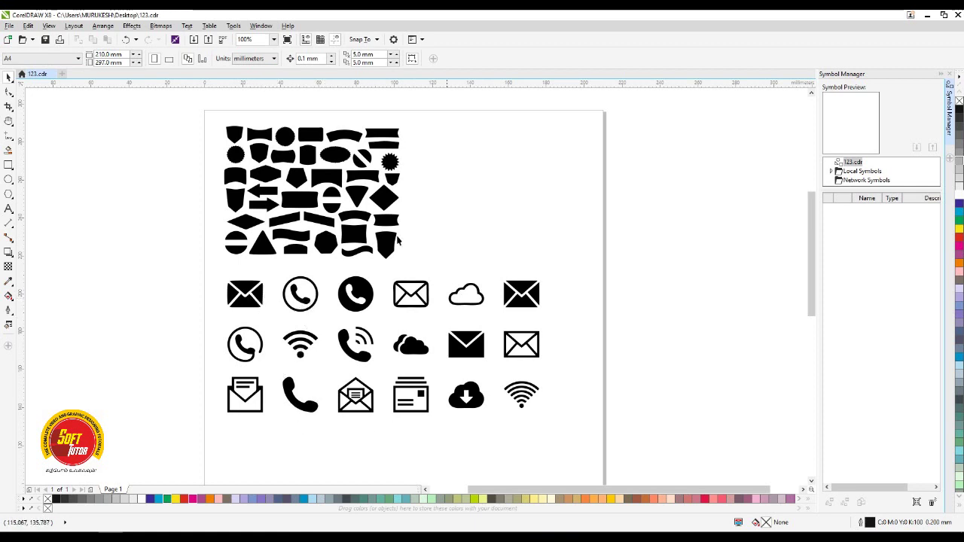
{"action": "scroll", "coordinate": [239, 131], "scroll_direction": "up", "scroll_amount": 1}
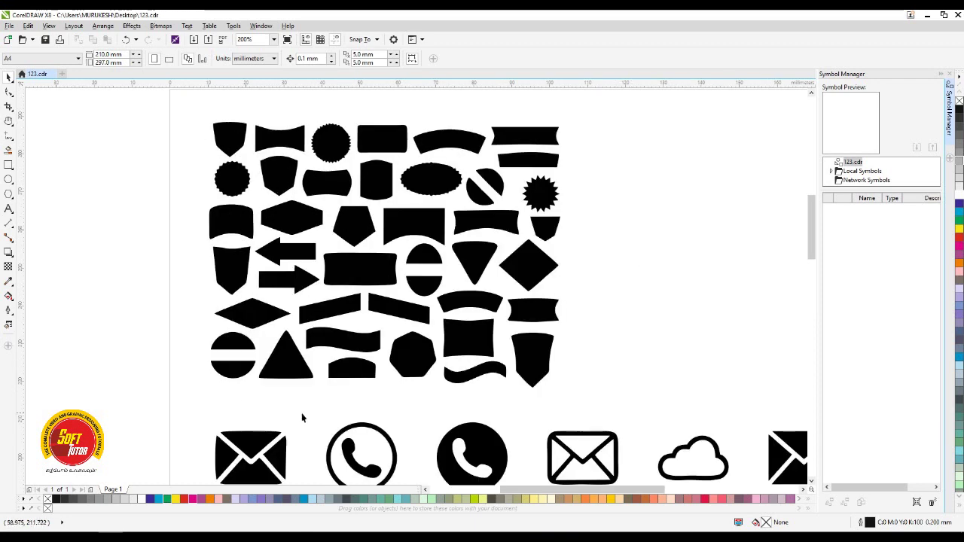
Try moving a single banner shape out of the shapes group to the empty area beside it, and undo the move.
{"action": "left_click", "coordinate": [400, 219]}
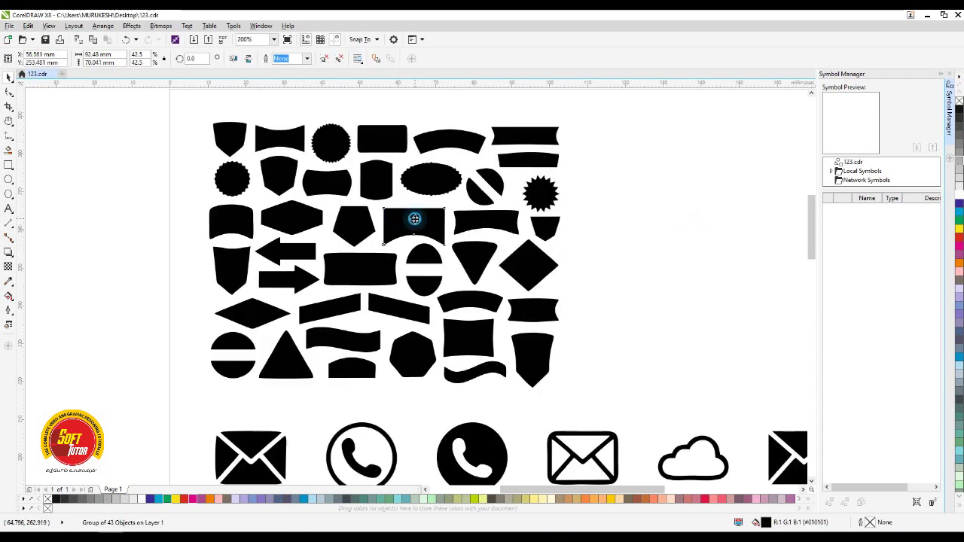
{"action": "left_click", "coordinate": [416, 219], "text": "ctrl"}
{"action": "left_click_drag", "start_coordinate": [418, 219], "coordinate": [640, 222]}
{"action": "key", "text": "ctrl+z"}
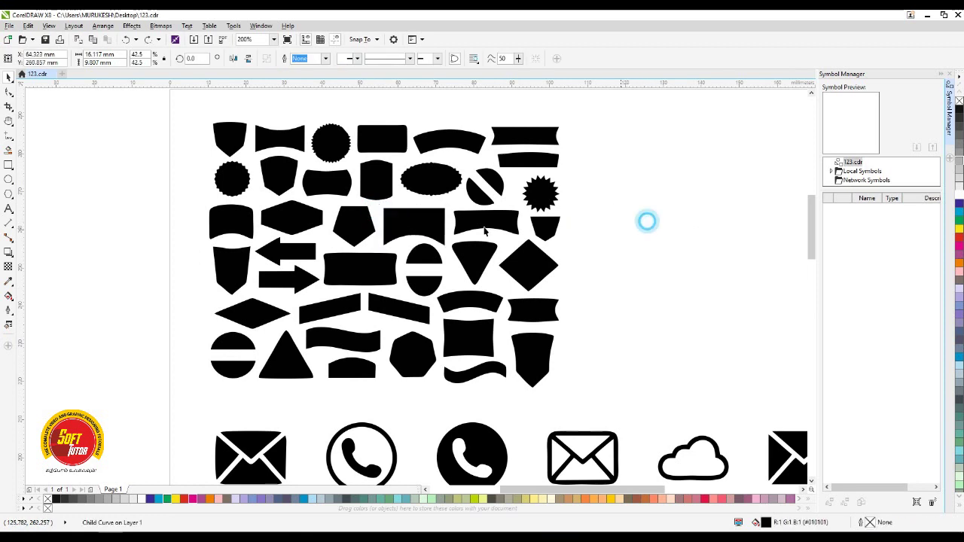
{"action": "left_click", "coordinate": [647, 224]}
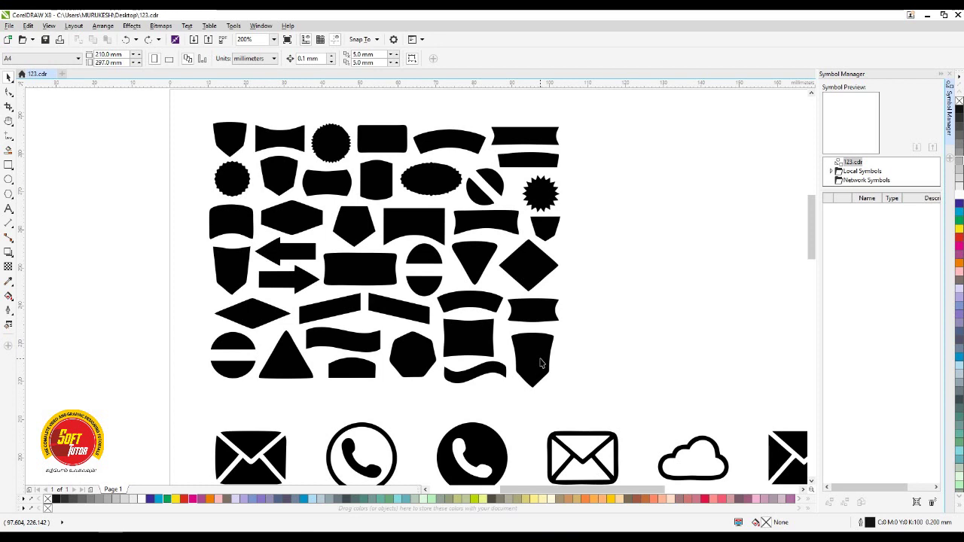
Move the whole group of black shapes about 7 mm to the right on the page.
{"action": "scroll", "coordinate": [540, 363], "scroll_direction": "down", "scroll_amount": 1}
{"action": "left_click", "coordinate": [581, 239]}
{"action": "scroll", "coordinate": [405, 256], "scroll_direction": "up", "scroll_amount": 1}
{"action": "left_click_drag", "start_coordinate": [405, 282], "coordinate": [431, 283]}
{"action": "scroll", "coordinate": [450, 254], "scroll_direction": "down", "scroll_amount": 1}
Turn the grouped envelope, phone, Wi-Fi and cloud icons into a new symbol named Communication.
{"action": "left_click", "coordinate": [360, 355]}
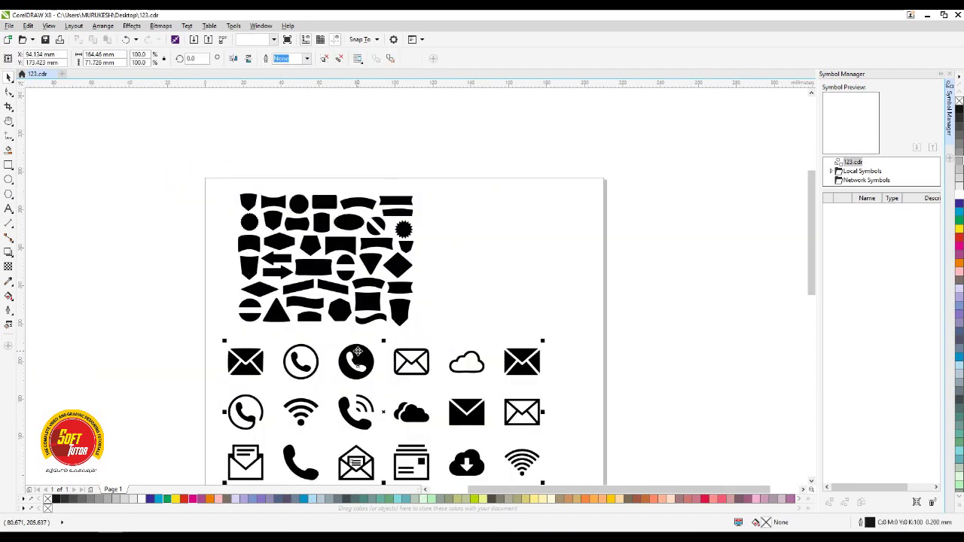
{"action": "scroll", "coordinate": [409, 218], "scroll_direction": "down", "scroll_amount": 1}
{"action": "scroll", "coordinate": [445, 297], "scroll_direction": "up", "scroll_amount": 1}
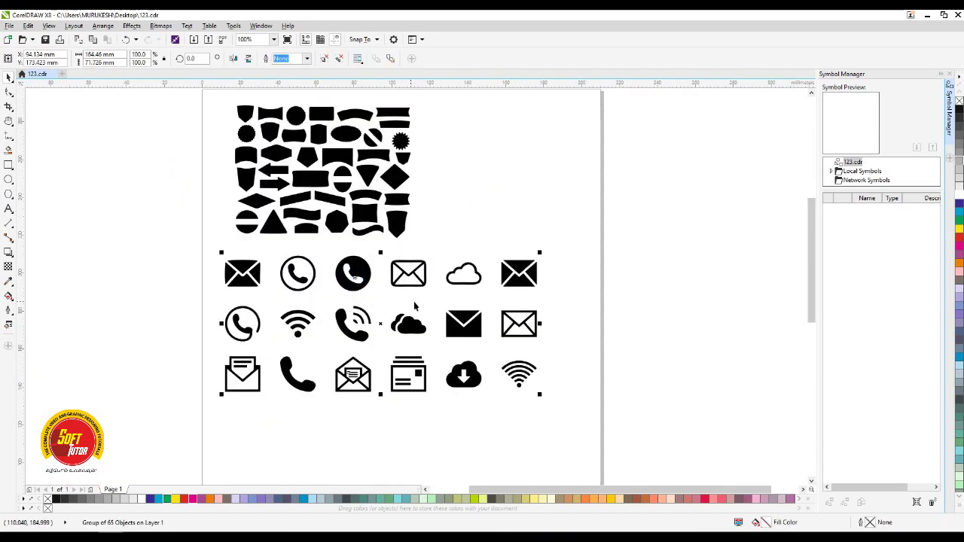
{"action": "left_click", "coordinate": [28, 26]}
{"action": "mouse_move", "coordinate": [119, 143]}
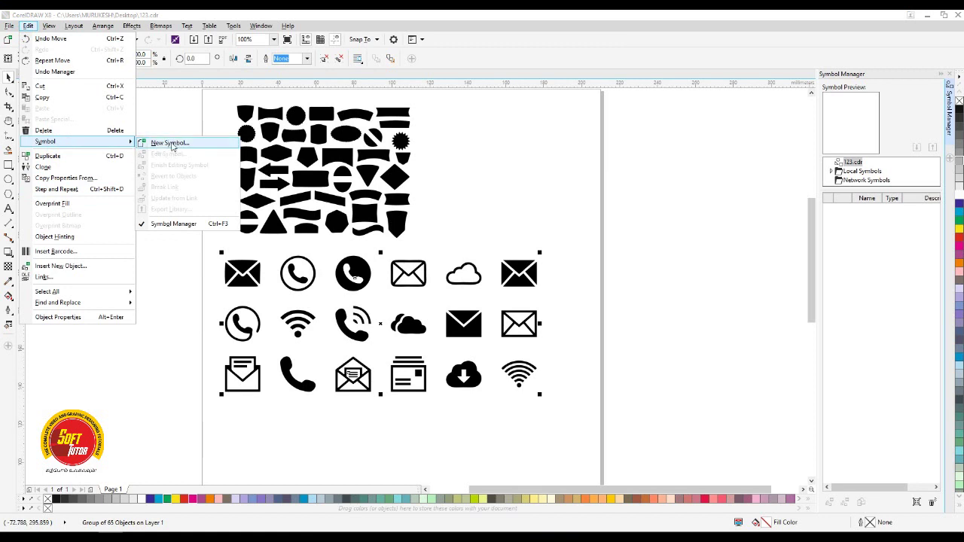
{"action": "left_click", "coordinate": [710, 266]}
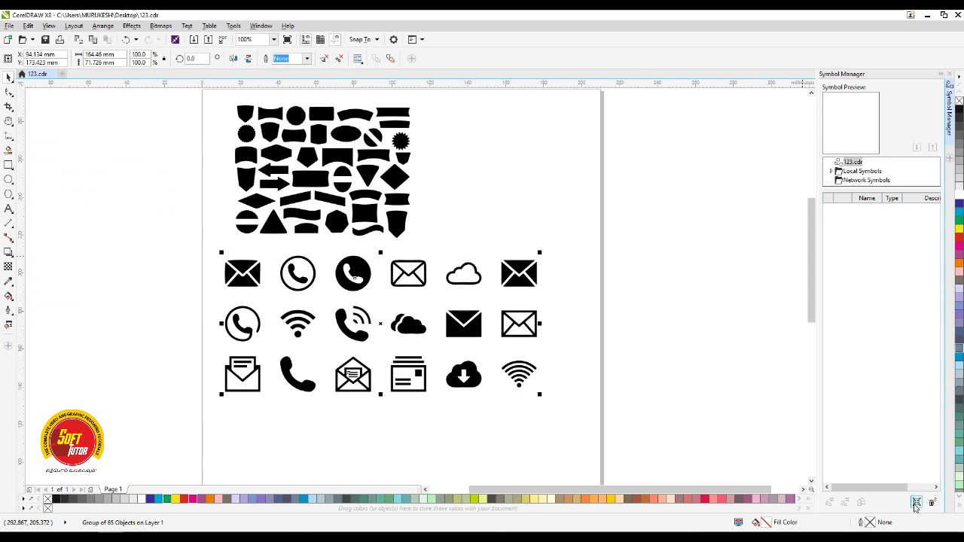
{"action": "left_click", "coordinate": [643, 280]}
{"action": "left_click", "coordinate": [532, 260]}
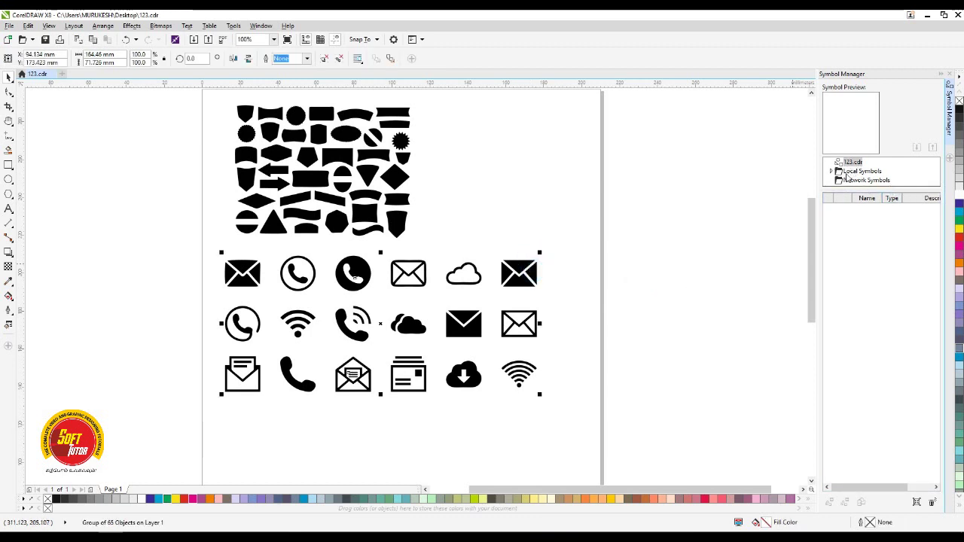
{"action": "left_click", "coordinate": [30, 27]}
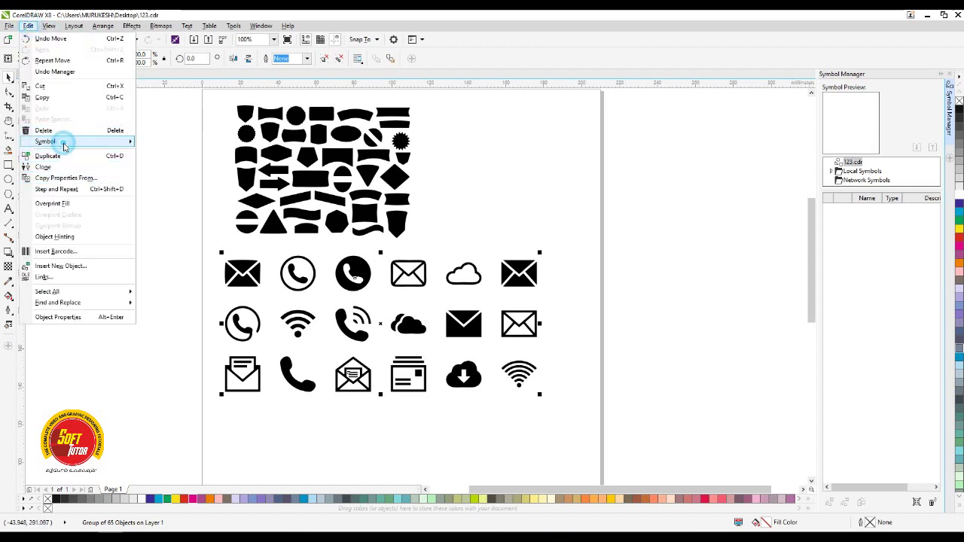
{"action": "mouse_move", "coordinate": [65, 143]}
{"action": "left_click", "coordinate": [170, 143]}
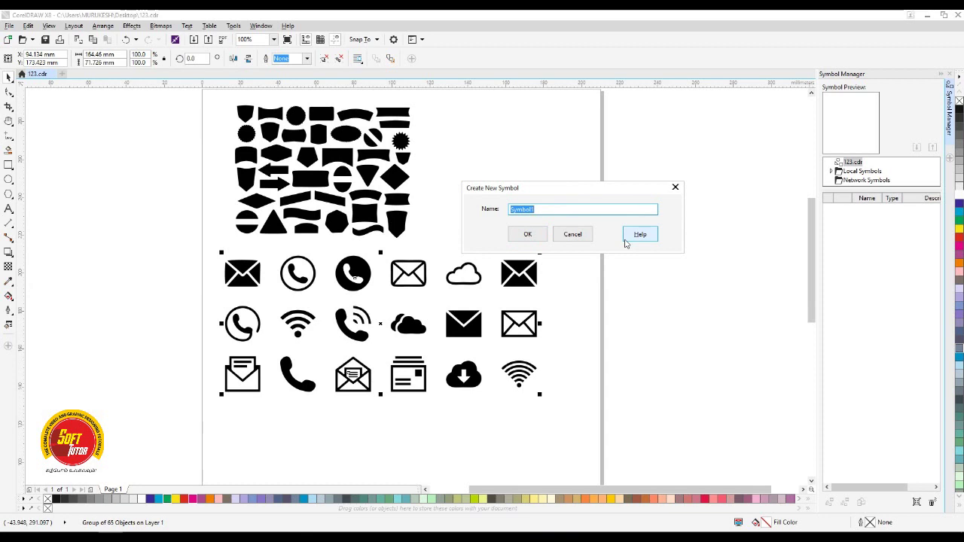
{"action": "type", "text": "Co"}
{"action": "left_click", "coordinate": [527, 234]}
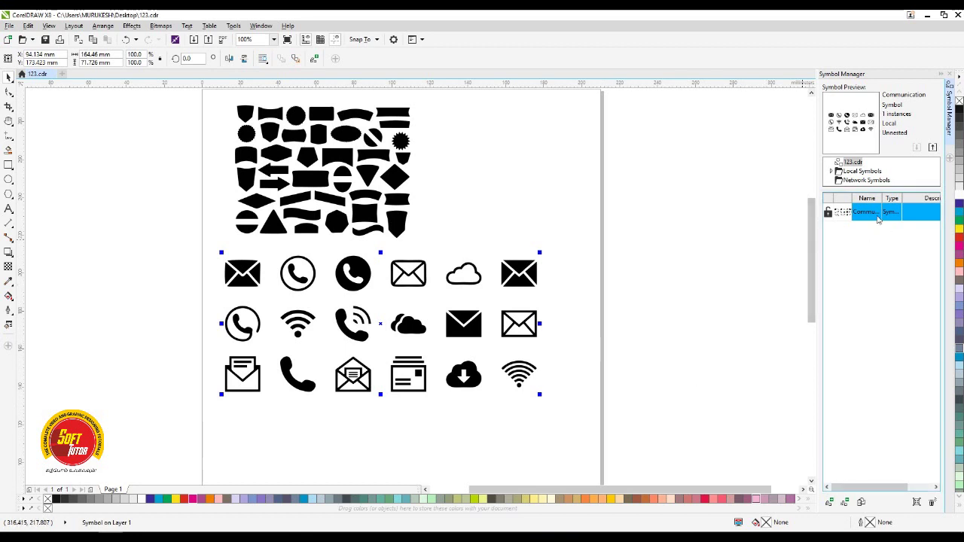
Export the Communication symbol as a symbol library named Communication icon in the Symbols folder.
{"action": "right_click", "coordinate": [876, 214]}
{"action": "left_click", "coordinate": [863, 215]}
{"action": "left_click", "coordinate": [31, 30]}
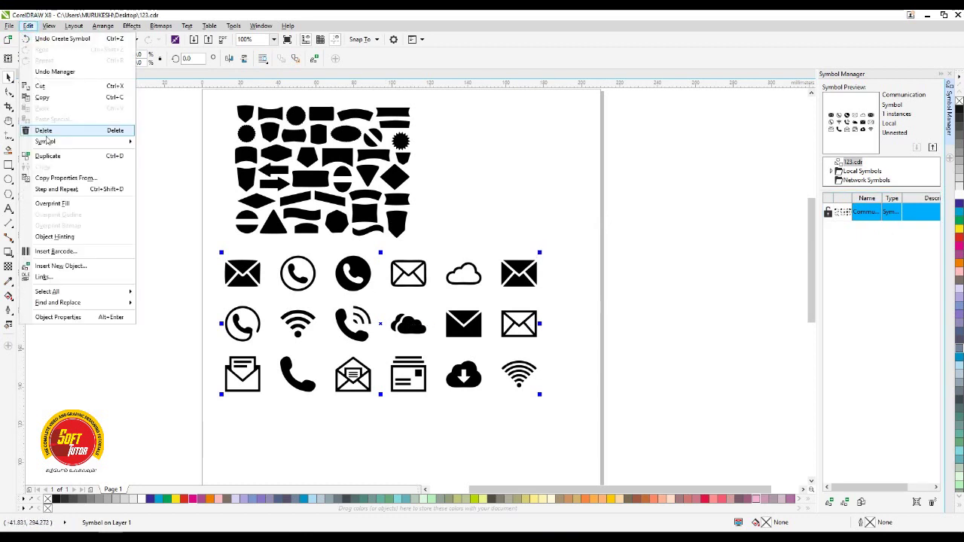
{"action": "mouse_move", "coordinate": [57, 142]}
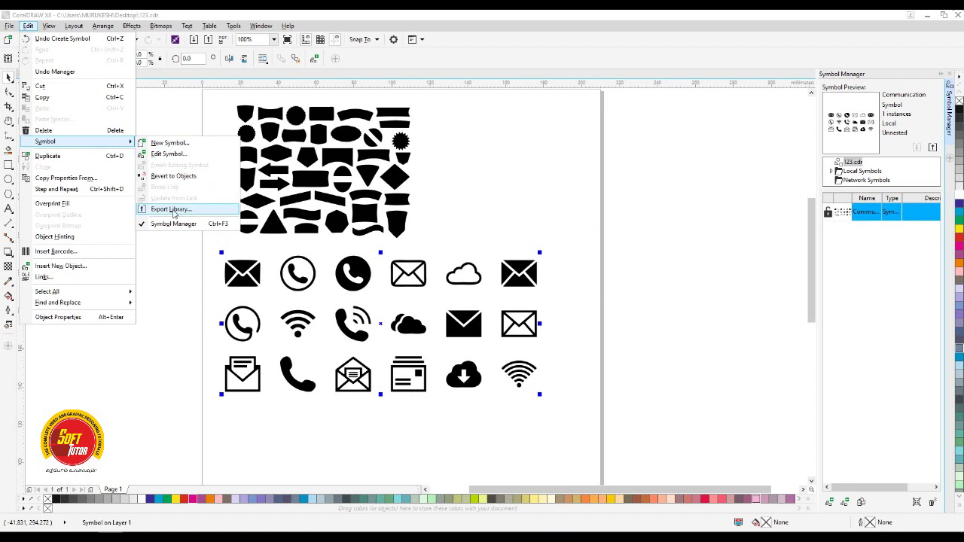
{"action": "left_click", "coordinate": [618, 146]}
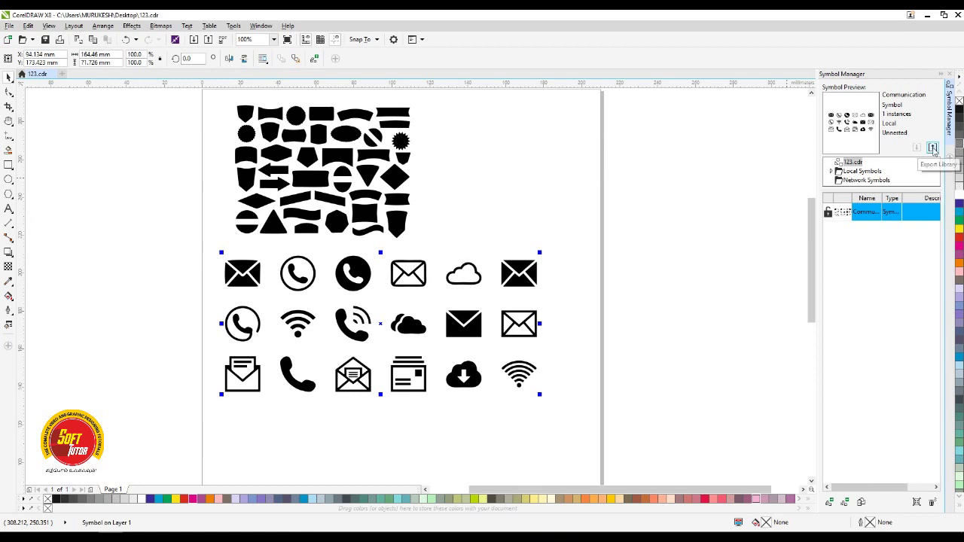
{"action": "left_click", "coordinate": [933, 148]}
{"action": "left_click_drag", "start_coordinate": [459, 177], "coordinate": [617, 122]}
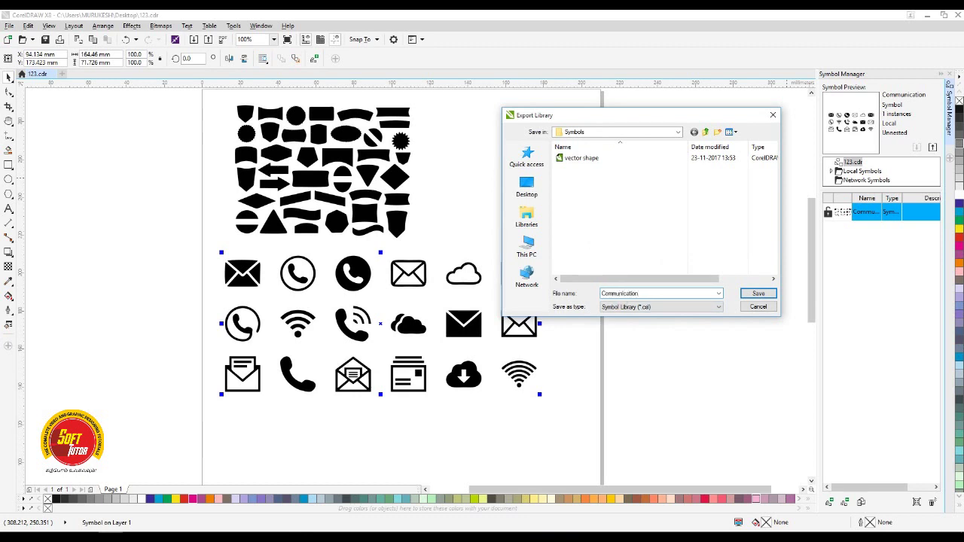
{"action": "left_click", "coordinate": [762, 296]}
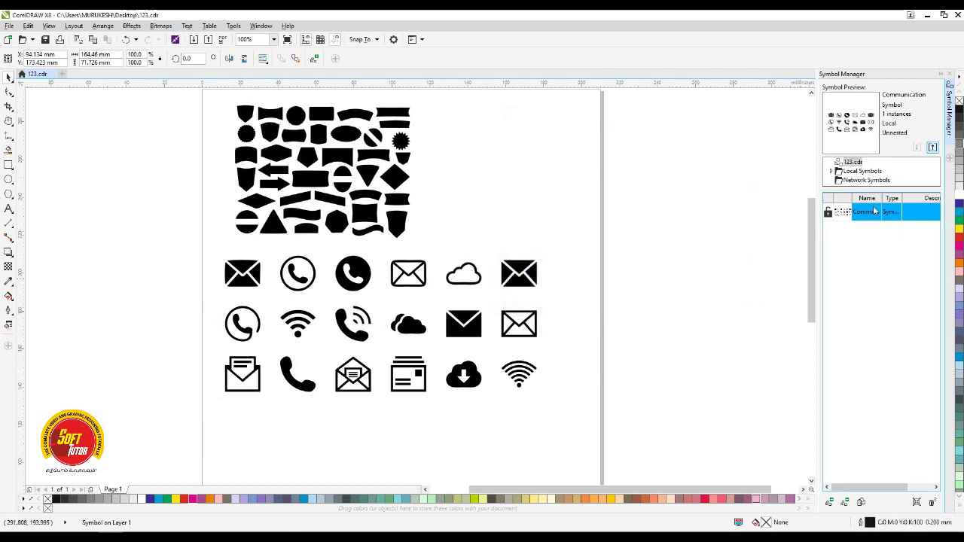
{"action": "left_click", "coordinate": [704, 267]}
{"action": "left_click", "coordinate": [465, 274]}
{"action": "left_click", "coordinate": [645, 262]}
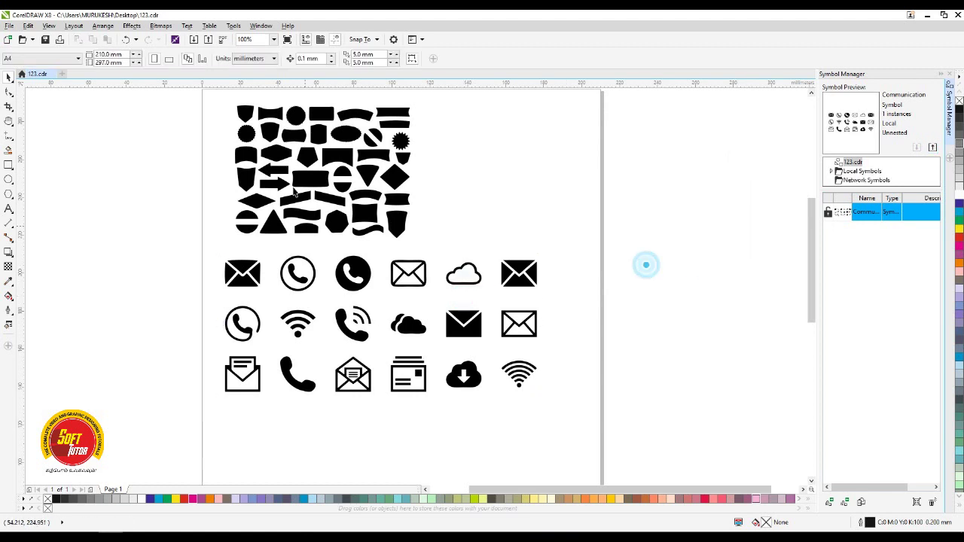
Create a new blank Letter-size document.
{"action": "left_click", "coordinate": [9, 26]}
{"action": "left_click", "coordinate": [11, 39]}
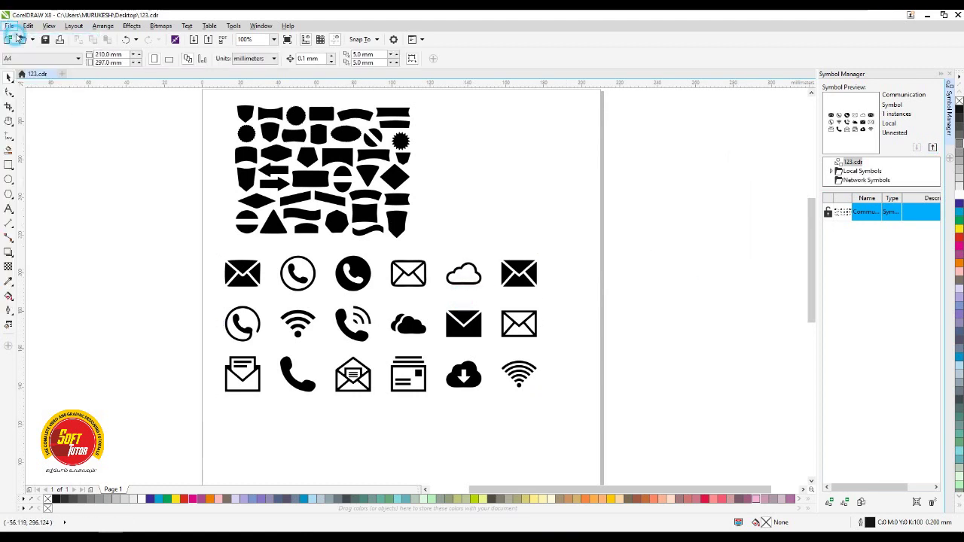
{"action": "left_click", "coordinate": [476, 381]}
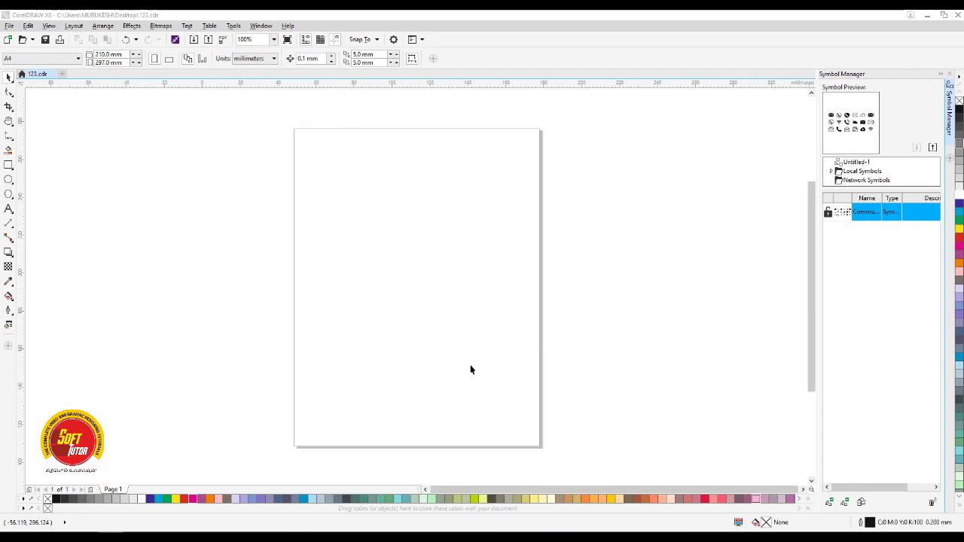
{"action": "left_click", "coordinate": [652, 254]}
{"action": "left_click", "coordinate": [573, 191]}
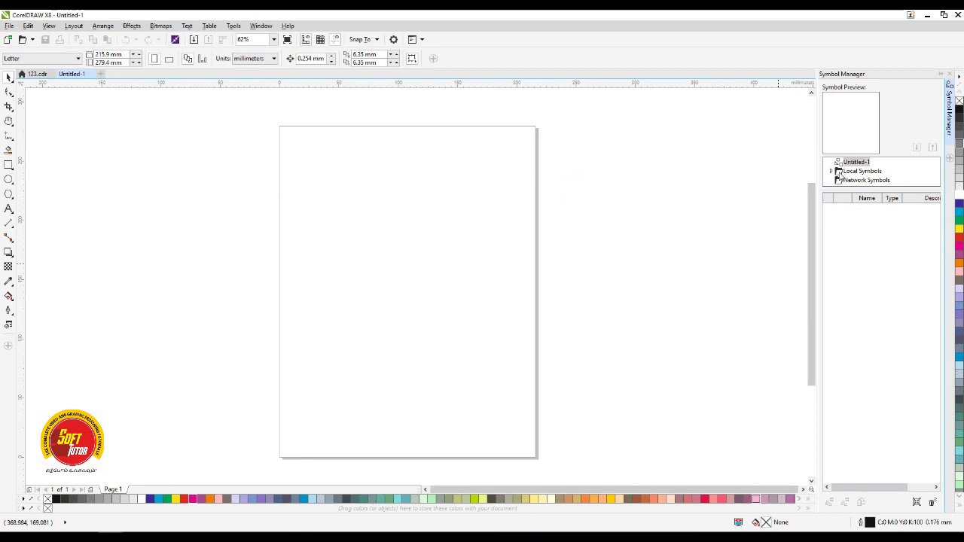
Open the Communication icon.csl library from the local Symbols folder in the Symbol Manager.
{"action": "left_click", "coordinate": [28, 25]}
{"action": "left_click", "coordinate": [65, 142]}
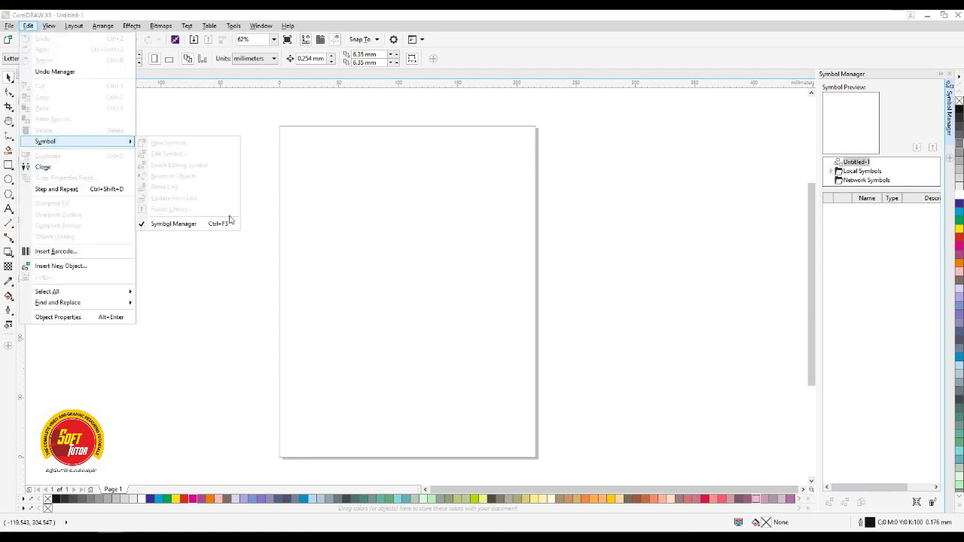
{"action": "left_click", "coordinate": [582, 227]}
{"action": "left_click", "coordinate": [832, 172]}
{"action": "left_click", "coordinate": [866, 181]}
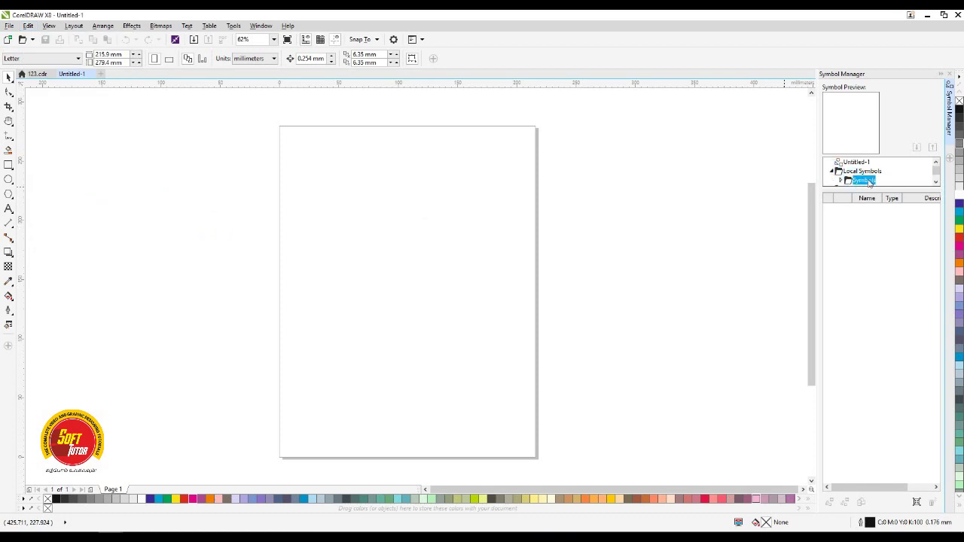
{"action": "left_click", "coordinate": [937, 174]}
{"action": "left_click", "coordinate": [840, 172]}
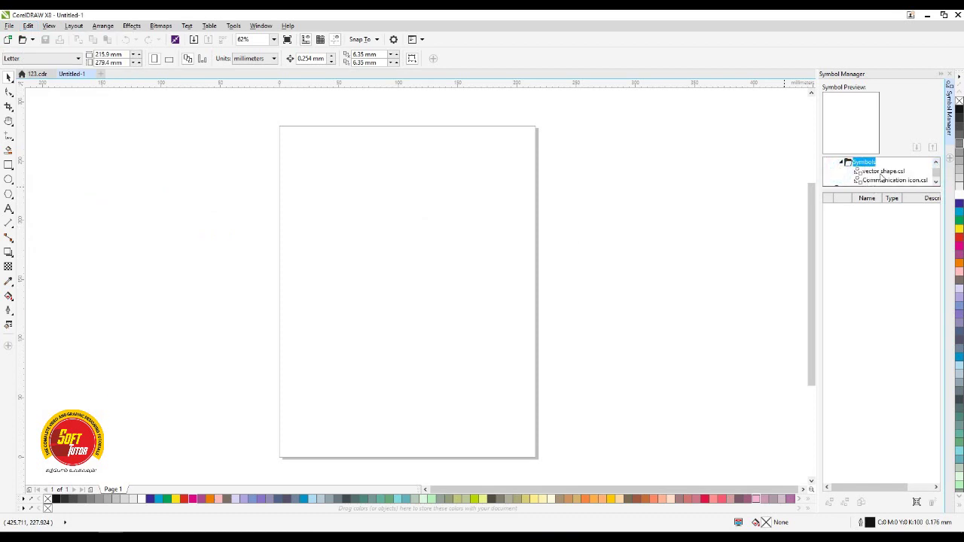
{"action": "left_click", "coordinate": [936, 183]}
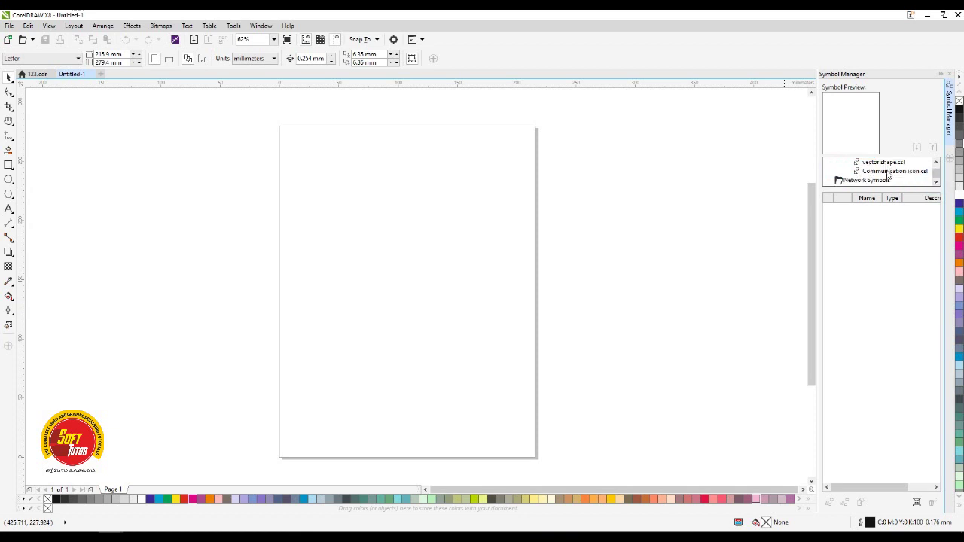
{"action": "left_click", "coordinate": [875, 173]}
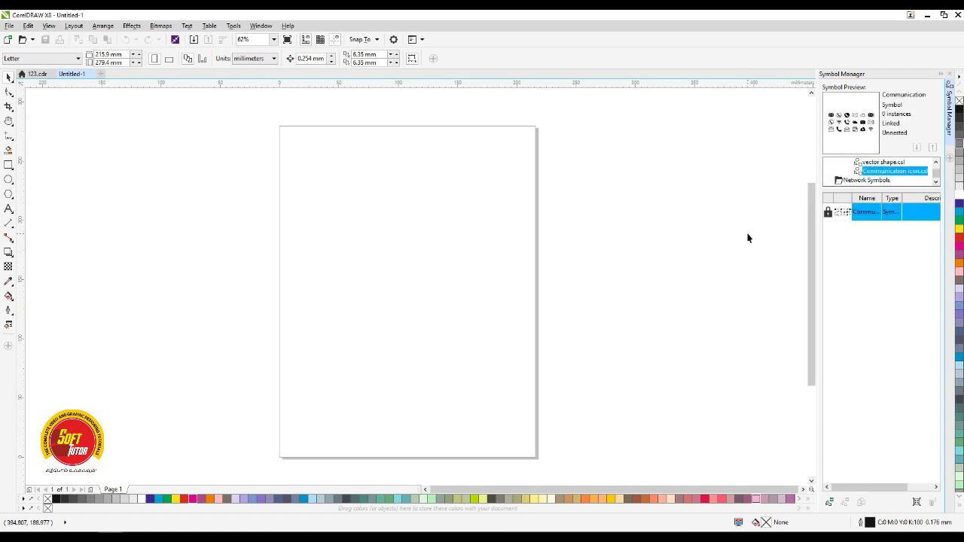
Place an instance of the Communication symbol on the page, centred at about X 93 mm, Y 182 mm.
{"action": "left_click_drag", "start_coordinate": [869, 216], "coordinate": [343, 255]}
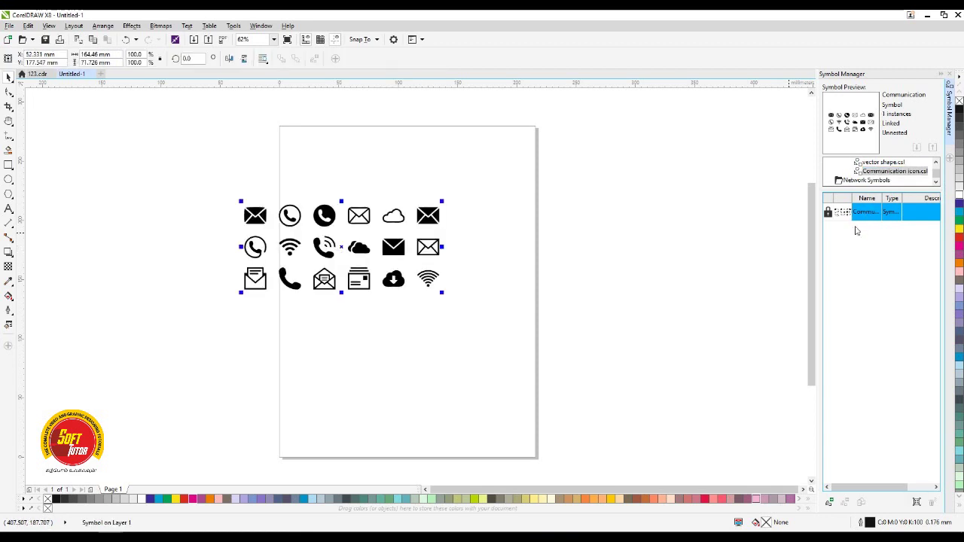
{"action": "left_click_drag", "start_coordinate": [440, 273], "coordinate": [503, 269]}
{"action": "left_click", "coordinate": [598, 239]}
{"action": "left_click", "coordinate": [498, 250]}
{"action": "left_click_drag", "start_coordinate": [386, 220], "coordinate": [385, 226]}
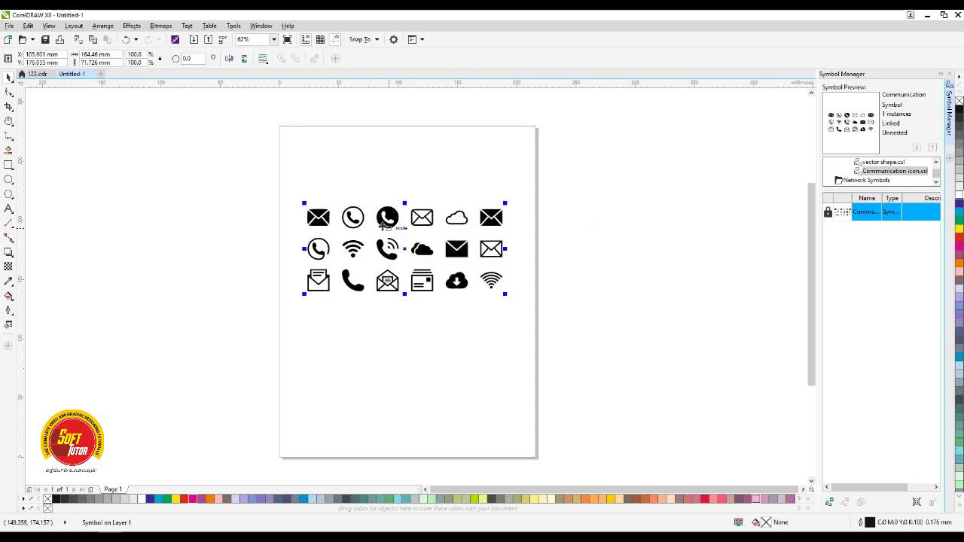
{"action": "scroll", "coordinate": [353, 216], "scroll_direction": "up", "scroll_amount": 2}
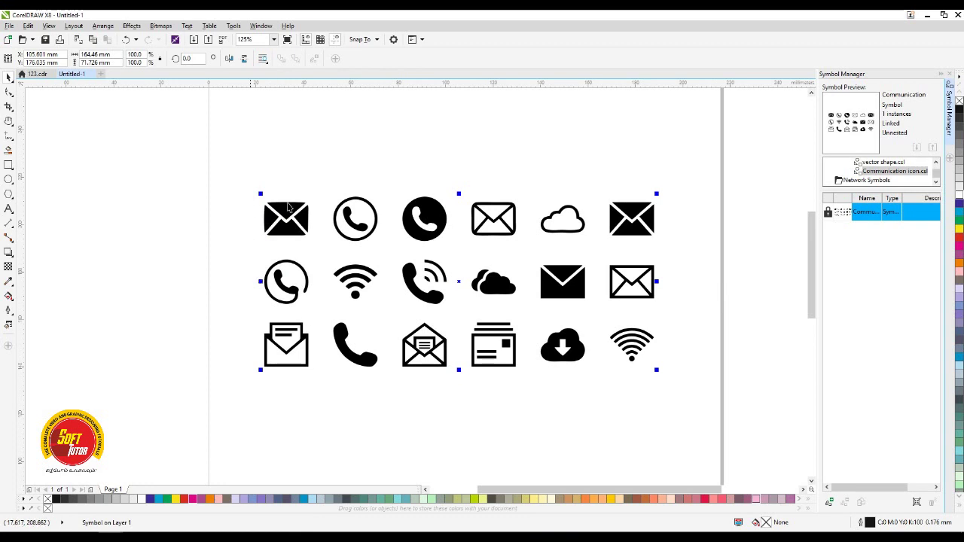
{"action": "left_click_drag", "start_coordinate": [431, 215], "coordinate": [400, 199]}
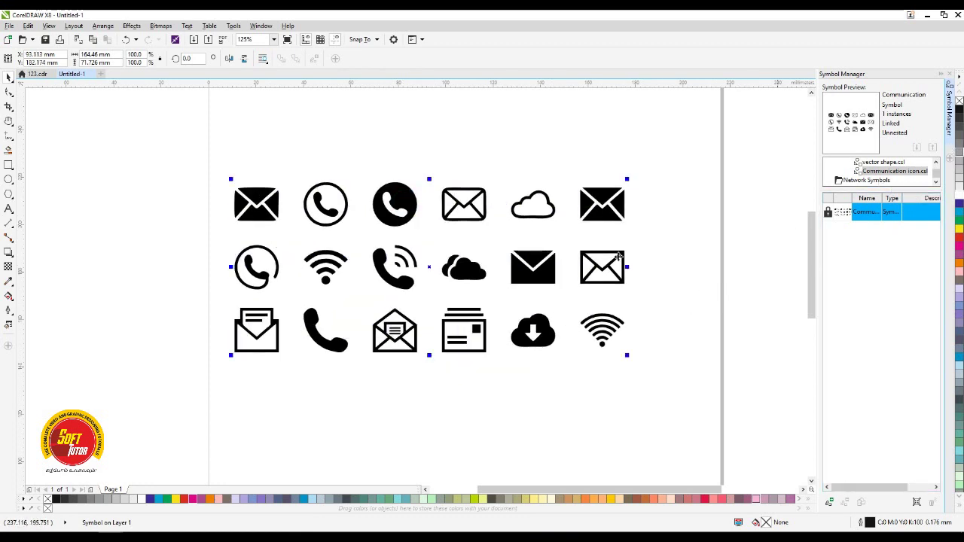
Examine which symbol commands are available for the placed Communication instance.
{"action": "right_click", "coordinate": [602, 190]}
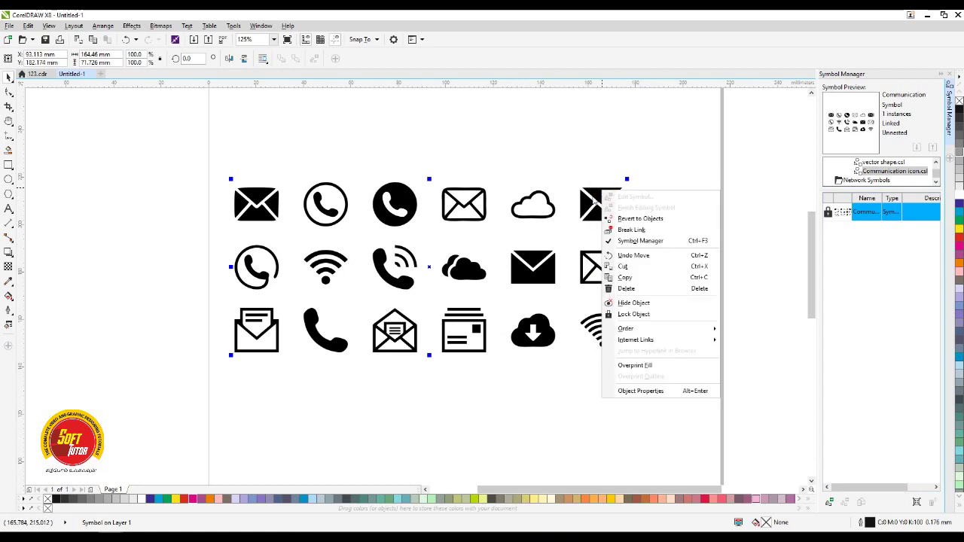
{"action": "left_click", "coordinate": [586, 170]}
{"action": "left_click", "coordinate": [602, 195]}
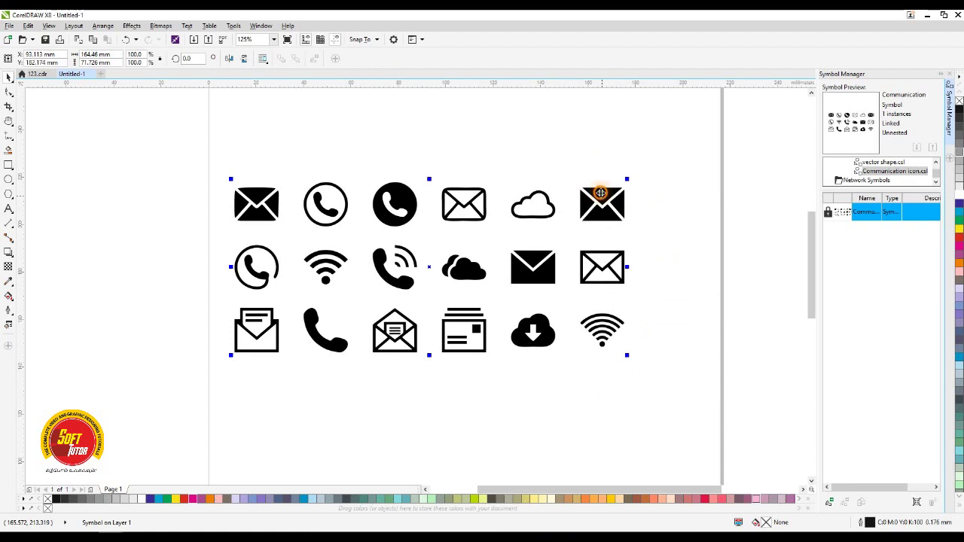
{"action": "right_click", "coordinate": [602, 194]}
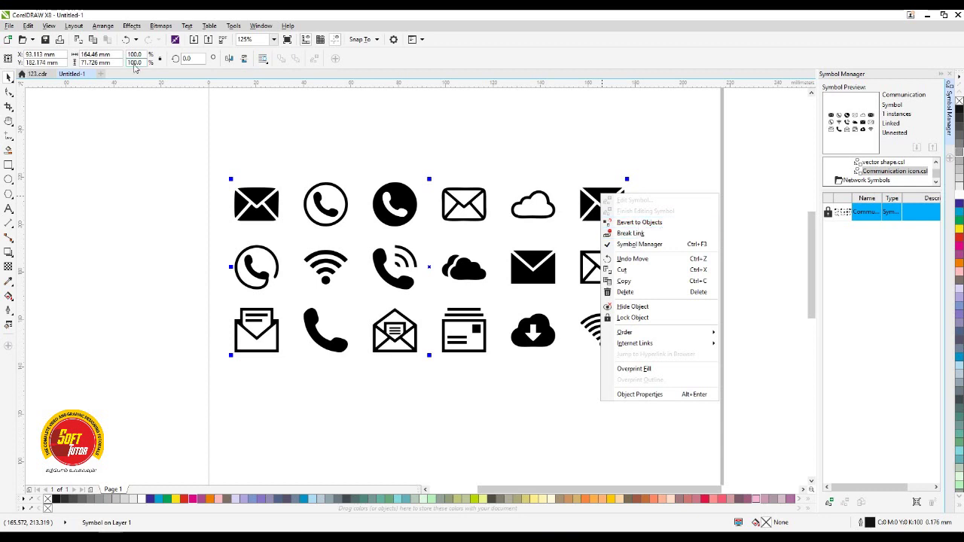
{"action": "left_click", "coordinate": [36, 28]}
{"action": "mouse_move", "coordinate": [90, 142]}
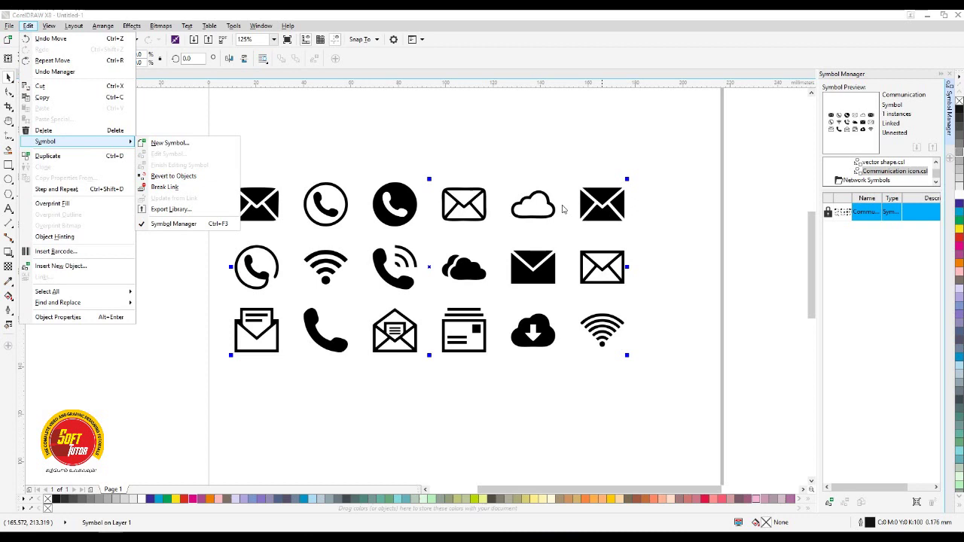
{"action": "left_click", "coordinate": [595, 138]}
{"action": "left_click", "coordinate": [605, 191]}
{"action": "left_click_drag", "start_coordinate": [604, 194], "coordinate": [588, 183]}
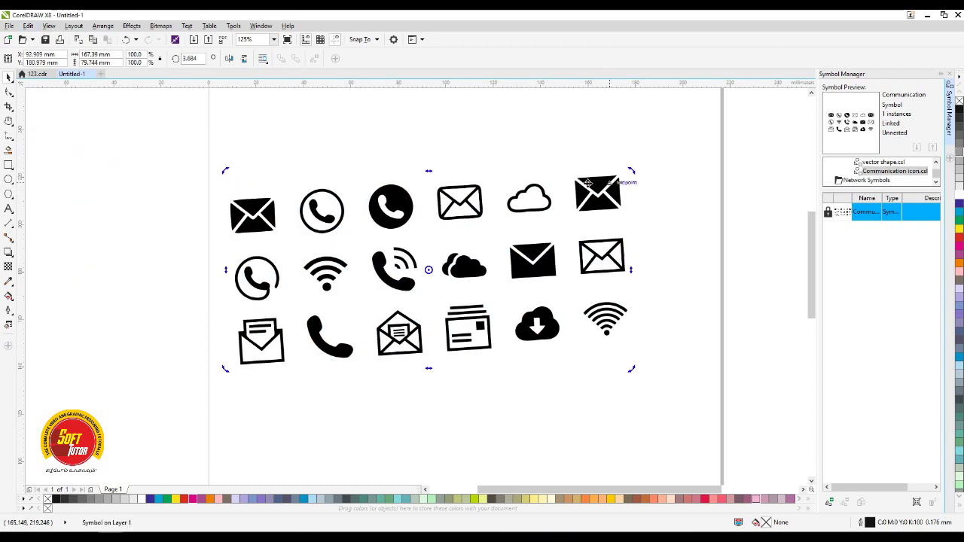
{"action": "right_click", "coordinate": [588, 183]}
{"action": "key", "text": "Escape"}
{"action": "key", "text": "z"}
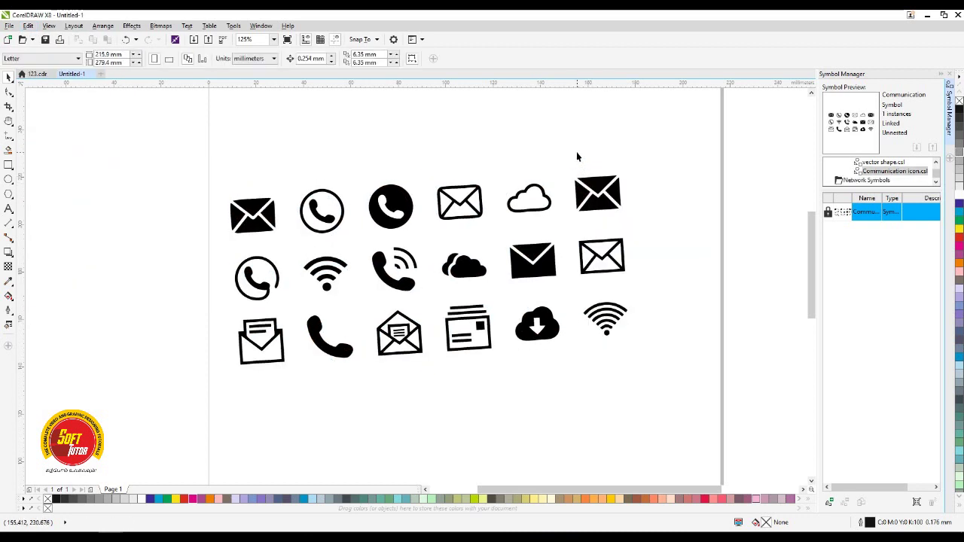
{"action": "key", "text": "ctrl+z"}
Revert the Communication instance to ordinary objects and move the resulting group about 11 mm up the page.
{"action": "right_click", "coordinate": [603, 195]}
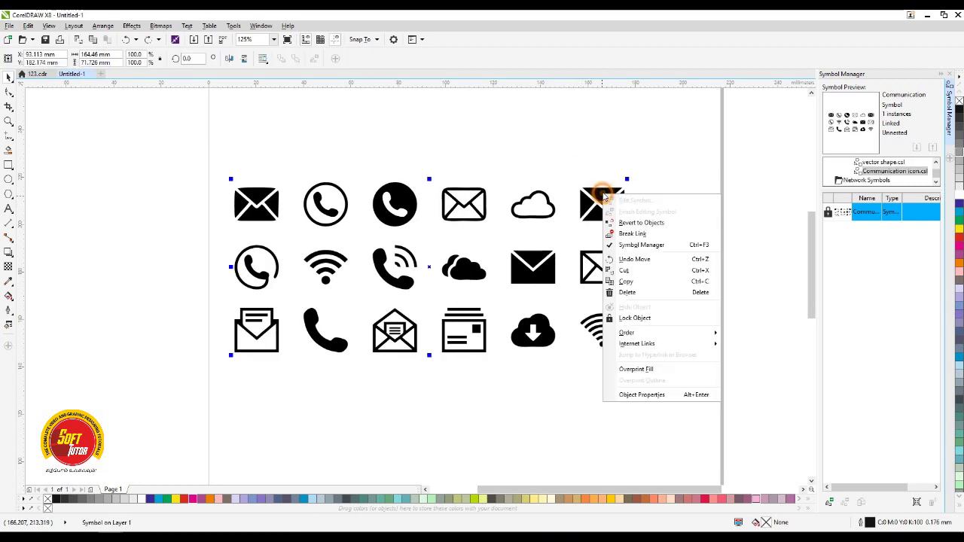
{"action": "left_click", "coordinate": [643, 224]}
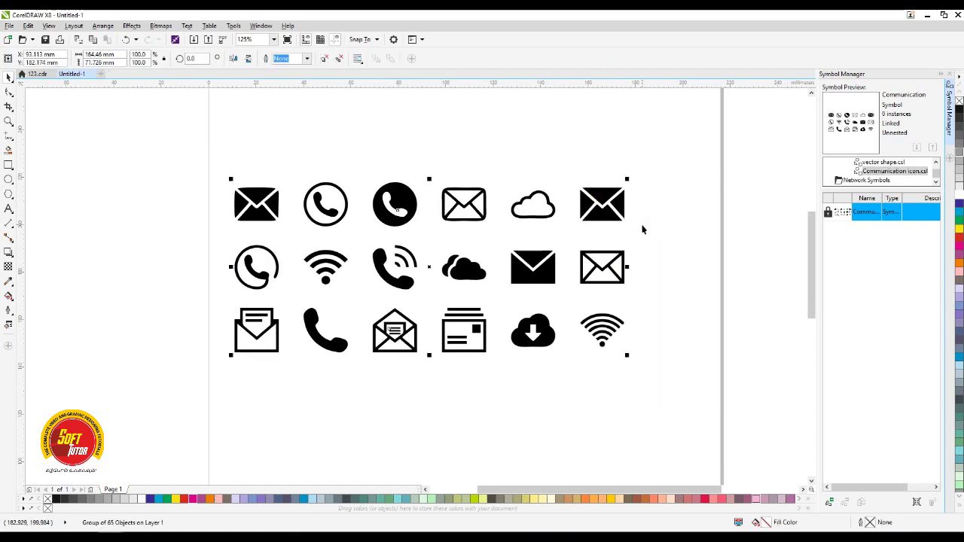
{"action": "left_click_drag", "start_coordinate": [603, 197], "coordinate": [611, 176]}
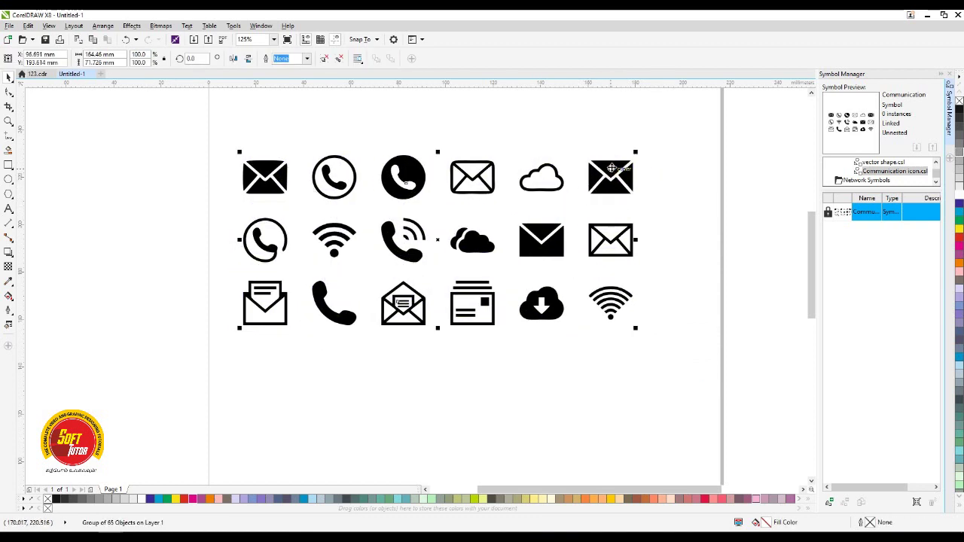
Ungroup the icons and move the solid envelope at the end of the first row to the empty area below the set.
{"action": "right_click", "coordinate": [611, 167]}
{"action": "left_click", "coordinate": [641, 220]}
{"action": "left_click", "coordinate": [688, 241]}
{"action": "left_click", "coordinate": [611, 167]}
{"action": "left_click_drag", "start_coordinate": [565, 136], "coordinate": [676, 200]}
{"action": "left_click_drag", "start_coordinate": [617, 181], "coordinate": [329, 419]}
{"action": "left_click", "coordinate": [351, 359]}
{"action": "scroll", "coordinate": [351, 359], "scroll_direction": "down", "scroll_amount": 2}
{"action": "scroll", "coordinate": [371, 364], "scroll_direction": "up", "scroll_amount": 2}
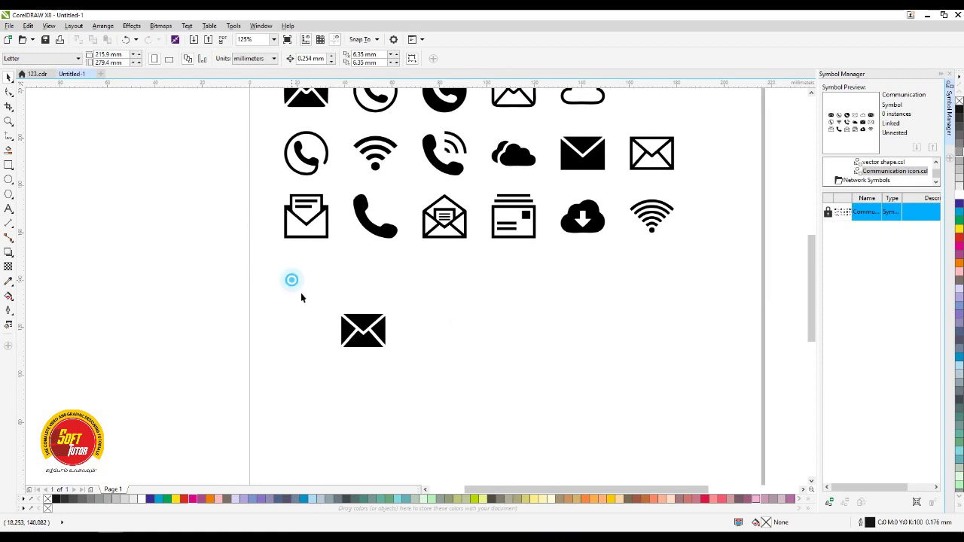
Group the pieces of the separated envelope icon and scale it down to about half size.
{"action": "left_click_drag", "start_coordinate": [300, 297], "coordinate": [489, 369]}
{"action": "key", "text": "ctrl+g"}
{"action": "left_click_drag", "start_coordinate": [389, 350], "coordinate": [364, 399]}
{"action": "left_click", "coordinate": [480, 331]}
Shrink the solid phone handset and move it above the small envelope, and move the Wi-Fi icon beside that envelope.
{"action": "left_click", "coordinate": [384, 232]}
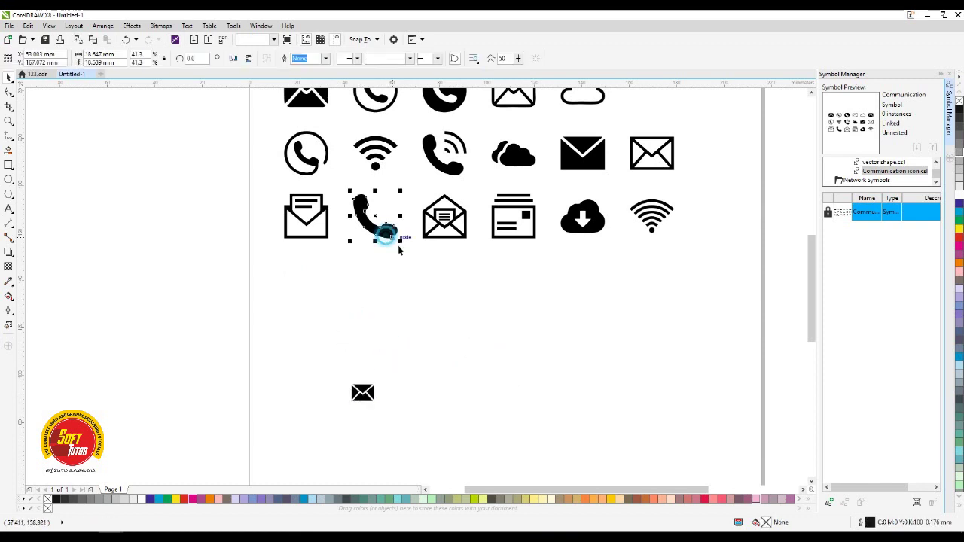
{"action": "left_click_drag", "start_coordinate": [397, 240], "coordinate": [363, 348]}
{"action": "left_click", "coordinate": [412, 312]}
{"action": "left_click_drag", "start_coordinate": [351, 122], "coordinate": [427, 420]}
{"action": "left_click", "coordinate": [402, 373]}
Move all the communication icons off the page to the empty area left of it.
{"action": "scroll", "coordinate": [437, 392], "scroll_direction": "down", "scroll_amount": 2}
{"action": "scroll", "coordinate": [456, 376], "scroll_direction": "up", "scroll_amount": 2}
{"action": "scroll", "coordinate": [431, 264], "scroll_direction": "down", "scroll_amount": 2}
{"action": "scroll", "coordinate": [431, 262], "scroll_direction": "up", "scroll_amount": 2}
{"action": "scroll", "coordinate": [430, 261], "scroll_direction": "down", "scroll_amount": 3}
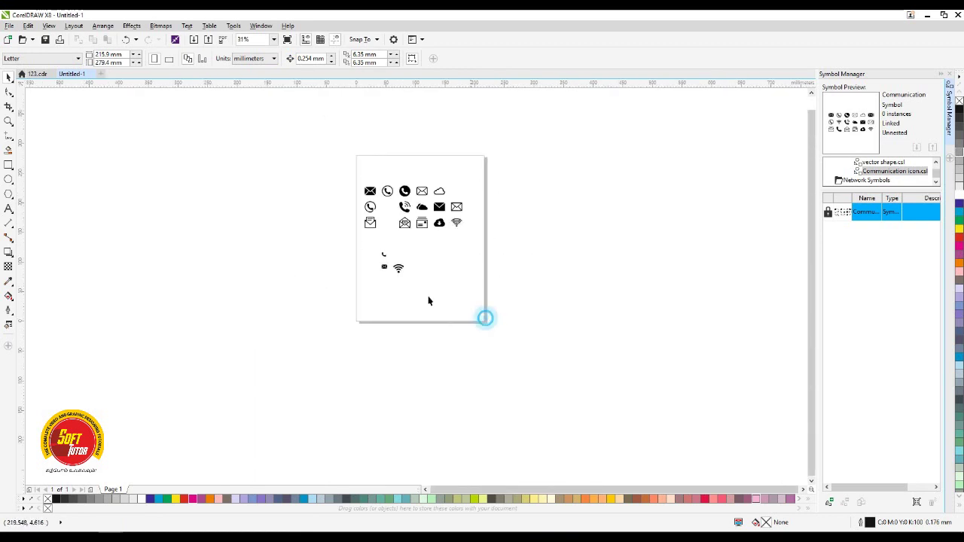
{"action": "scroll", "coordinate": [429, 299], "scroll_direction": "up", "scroll_amount": 1}
{"action": "left_click_drag", "start_coordinate": [541, 226], "coordinate": [544, 266]}
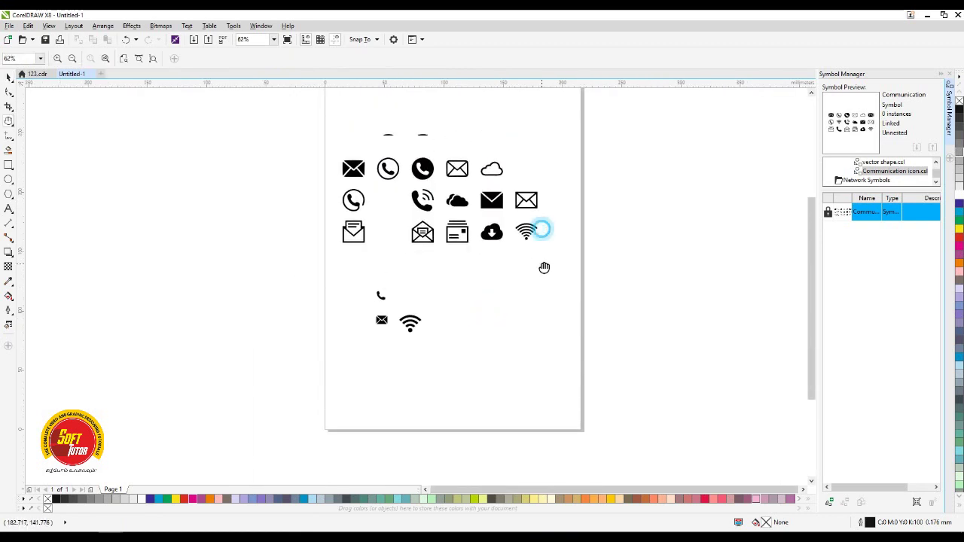
{"action": "left_click_drag", "start_coordinate": [305, 280], "coordinate": [482, 360]}
{"action": "left_click_drag", "start_coordinate": [556, 351], "coordinate": [291, 127]}
{"action": "left_click_drag", "start_coordinate": [492, 199], "coordinate": [177, 191]}
{"action": "left_click", "coordinate": [370, 178]}
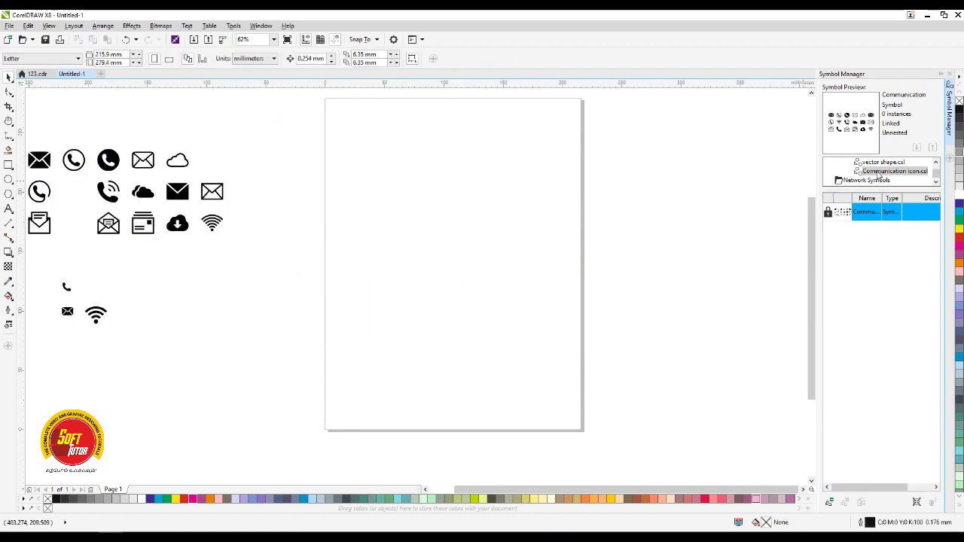
Place Symbol2 from the vector shape.csl library on the page, centred at about X 104 mm, Y 174 mm.
{"action": "left_click", "coordinate": [882, 164]}
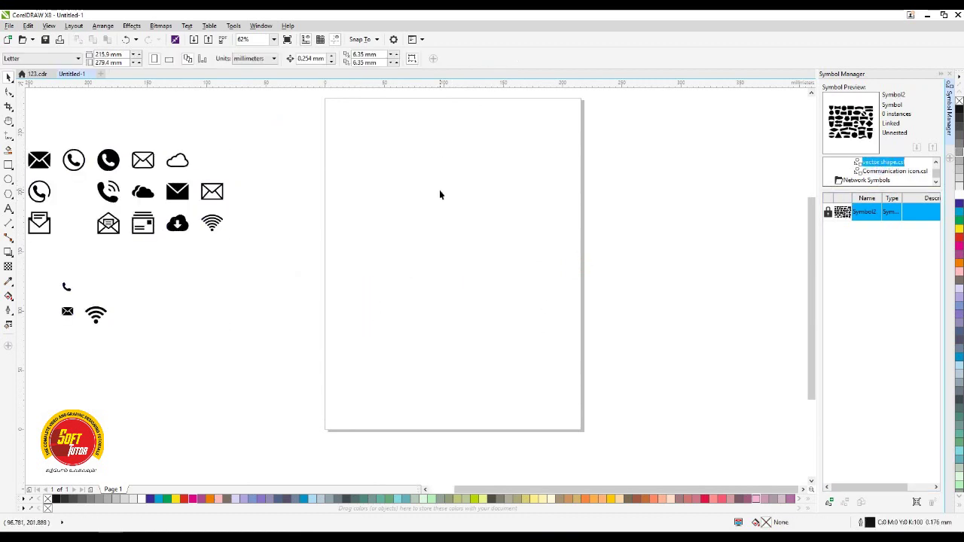
{"action": "left_click", "coordinate": [851, 217]}
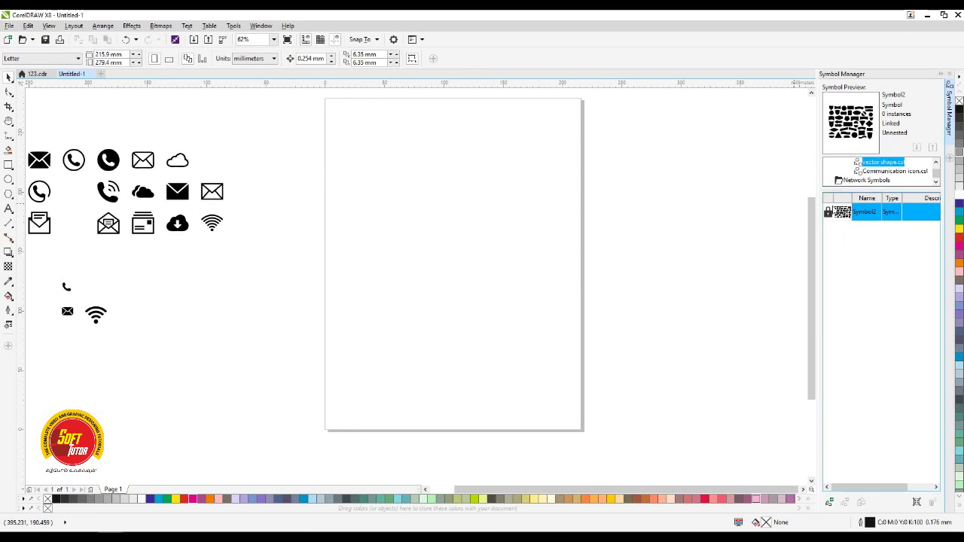
{"action": "left_click_drag", "start_coordinate": [844, 217], "coordinate": [487, 224]}
{"action": "scroll", "coordinate": [431, 219], "scroll_direction": "up", "scroll_amount": 2}
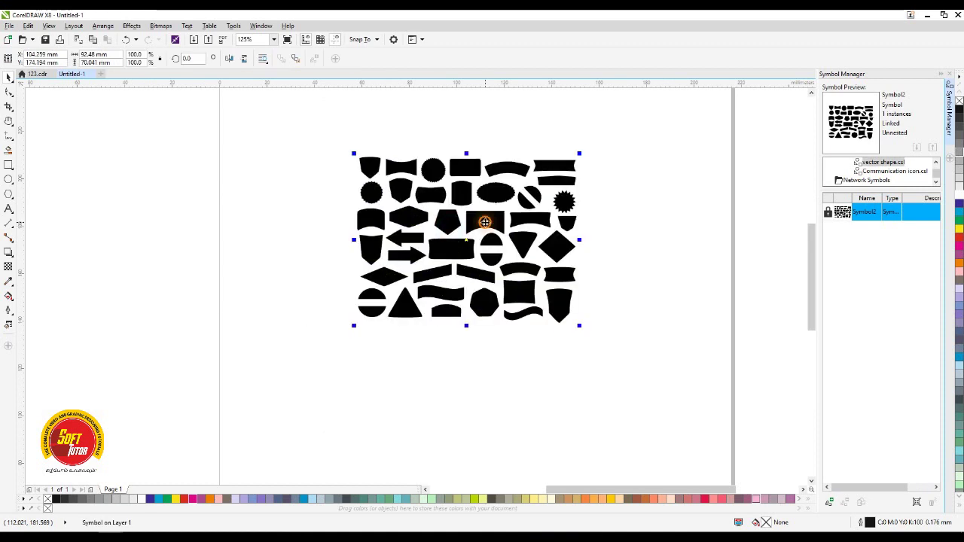
Revert the placed Symbol2 to objects and shift the resulting group to about X 91 mm, Y 179 mm.
{"action": "right_click", "coordinate": [486, 223]}
{"action": "left_click", "coordinate": [511, 252]}
{"action": "left_click", "coordinate": [560, 203]}
{"action": "left_click_drag", "start_coordinate": [560, 203], "coordinate": [531, 189]}
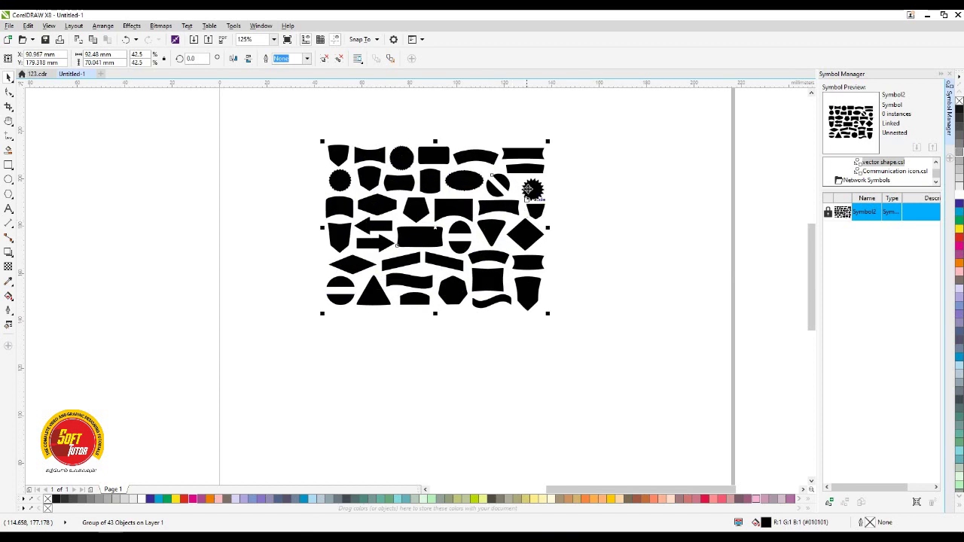
Ungroup all objects in the group of vector shapes so each shape is separate.
{"action": "right_click", "coordinate": [448, 205]}
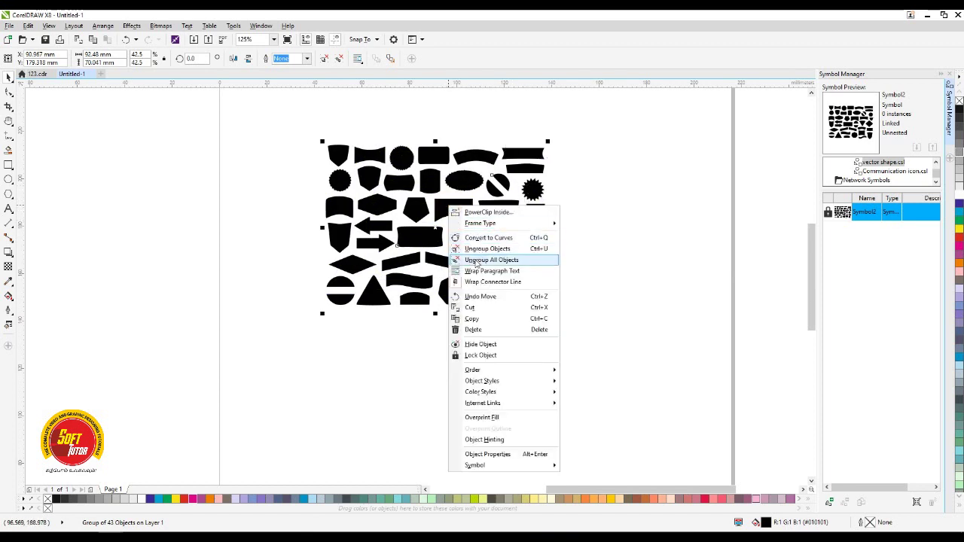
{"action": "left_click", "coordinate": [476, 259]}
{"action": "left_click", "coordinate": [600, 241]}
Pull the diamond, the small concave banner and the lower shield out of the set into the empty space beside it.
{"action": "left_click", "coordinate": [525, 233]}
{"action": "left_click_drag", "start_coordinate": [526, 232], "coordinate": [625, 256]}
{"action": "left_click", "coordinate": [533, 261]}
{"action": "left_click_drag", "start_coordinate": [533, 262], "coordinate": [585, 262]}
{"action": "left_click_drag", "start_coordinate": [528, 294], "coordinate": [553, 363]}
{"action": "left_click_drag", "start_coordinate": [585, 261], "coordinate": [548, 301]}
{"action": "left_click_drag", "start_coordinate": [625, 257], "coordinate": [635, 278]}
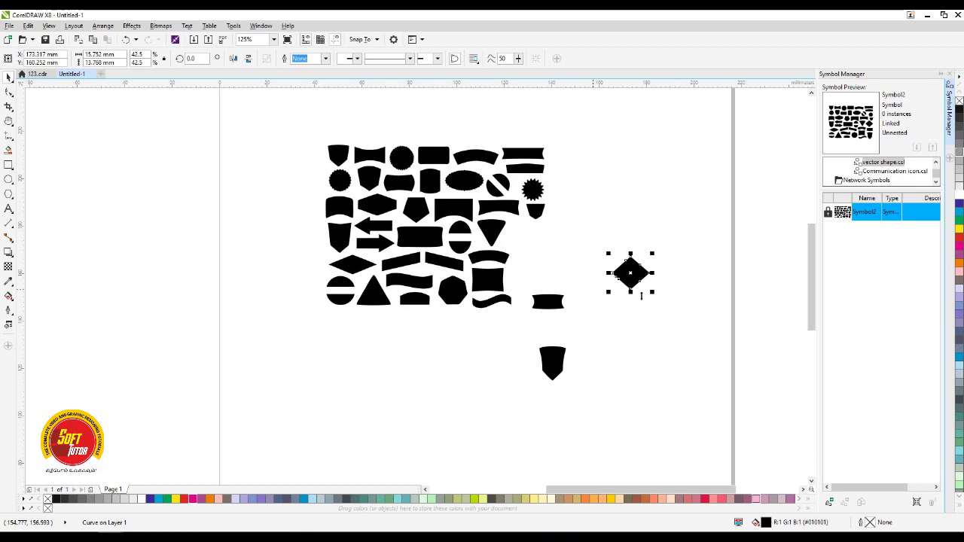
{"action": "scroll", "coordinate": [645, 266], "scroll_direction": "up", "scroll_amount": 2}
{"action": "scroll", "coordinate": [486, 254], "scroll_direction": "down", "scroll_amount": 2}
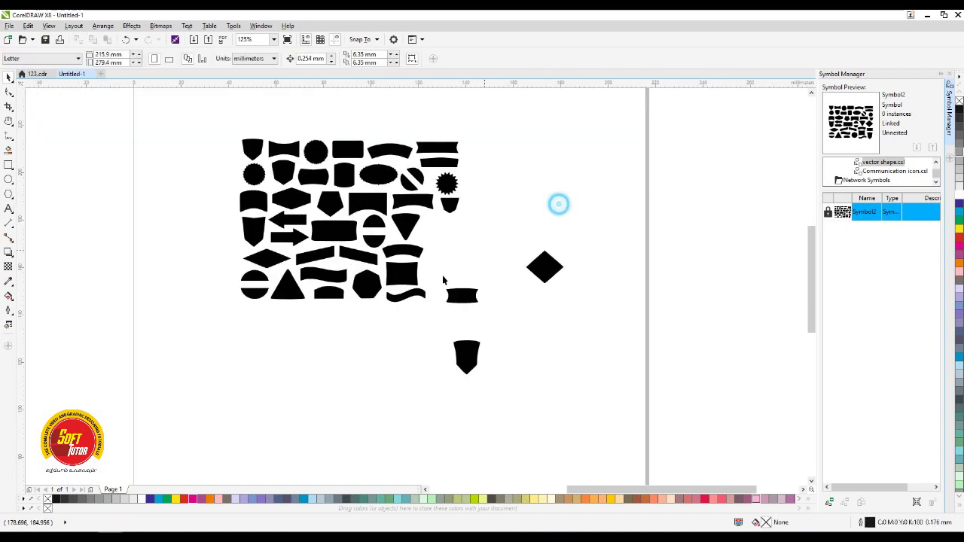
Move the lowest wavy ribbon below the set of shapes and enlarge it to about 95.5 mm wide.
{"action": "left_click", "coordinate": [407, 295]}
{"action": "left_click_drag", "start_coordinate": [414, 294], "coordinate": [386, 385]}
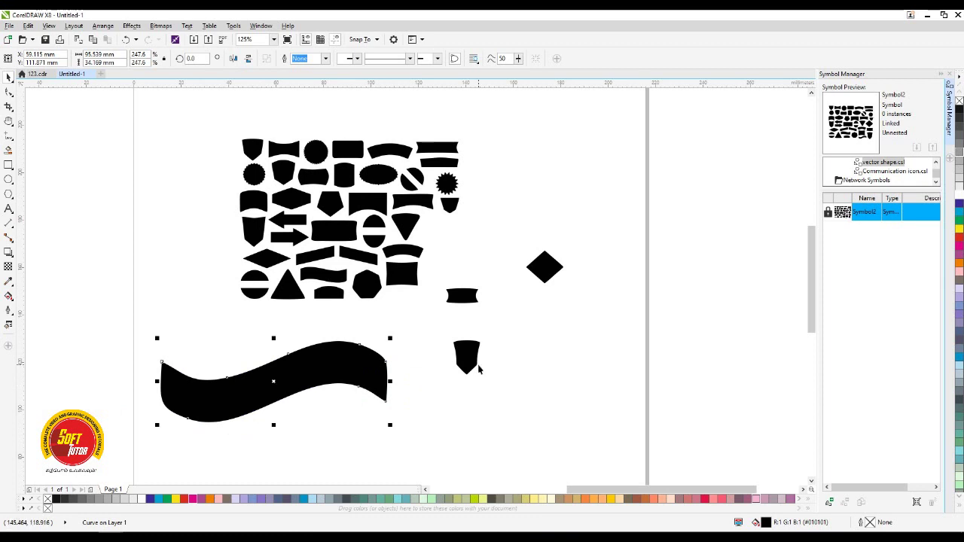
{"action": "left_click_drag", "start_coordinate": [309, 377], "coordinate": [365, 327]}
{"action": "scroll", "coordinate": [345, 370], "scroll_direction": "down", "scroll_amount": 2}
{"action": "scroll", "coordinate": [355, 317], "scroll_direction": "up", "scroll_amount": 2}
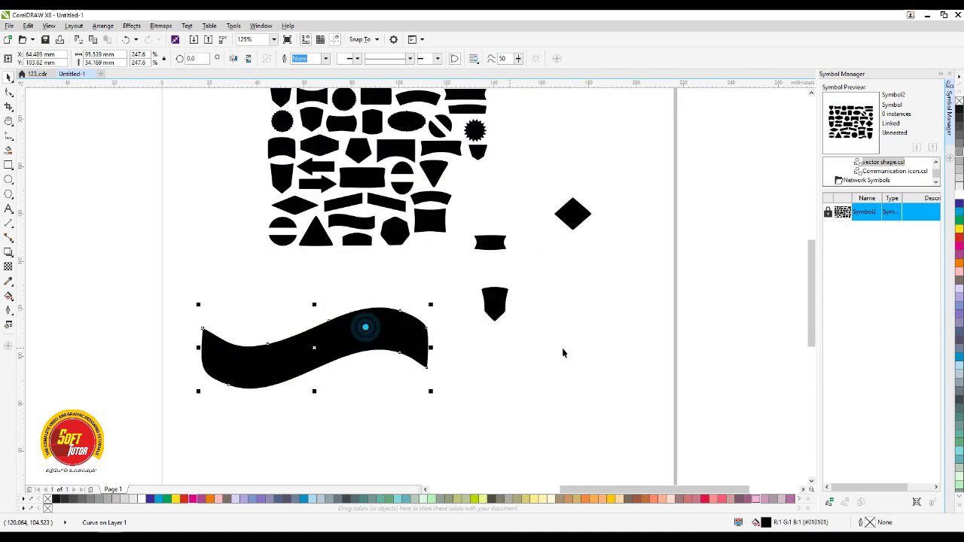
{"action": "left_click", "coordinate": [563, 352]}
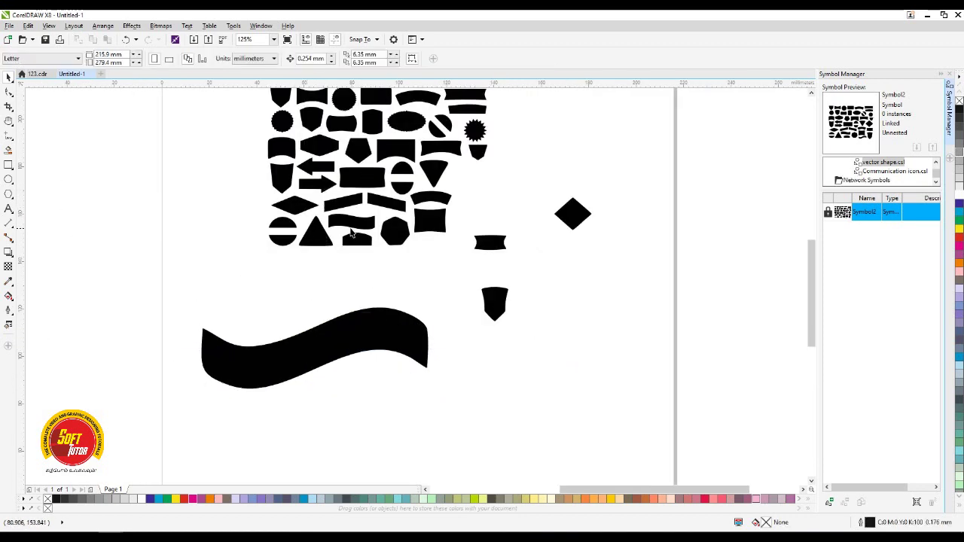
Move the arched rectangle below the separated shield and enlarge it to about 25 mm wide.
{"action": "left_click_drag", "start_coordinate": [281, 149], "coordinate": [610, 445]}
{"action": "scroll", "coordinate": [549, 369], "scroll_direction": "up", "scroll_amount": 2}
{"action": "left_click_drag", "start_coordinate": [570, 396], "coordinate": [641, 327]}
{"action": "scroll", "coordinate": [592, 264], "scroll_direction": "down", "scroll_amount": 1}
{"action": "scroll", "coordinate": [592, 264], "scroll_direction": "right", "scroll_amount": 2}
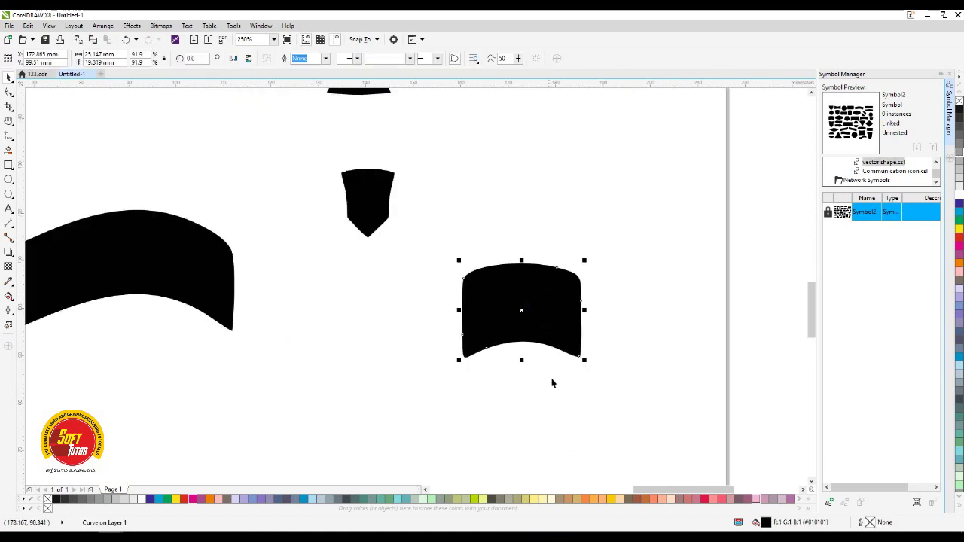
Add the text "Corel" in 24 pt Arial just below the arched rectangle.
{"action": "key", "text": "F8"}
{"action": "left_click", "coordinate": [494, 400]}
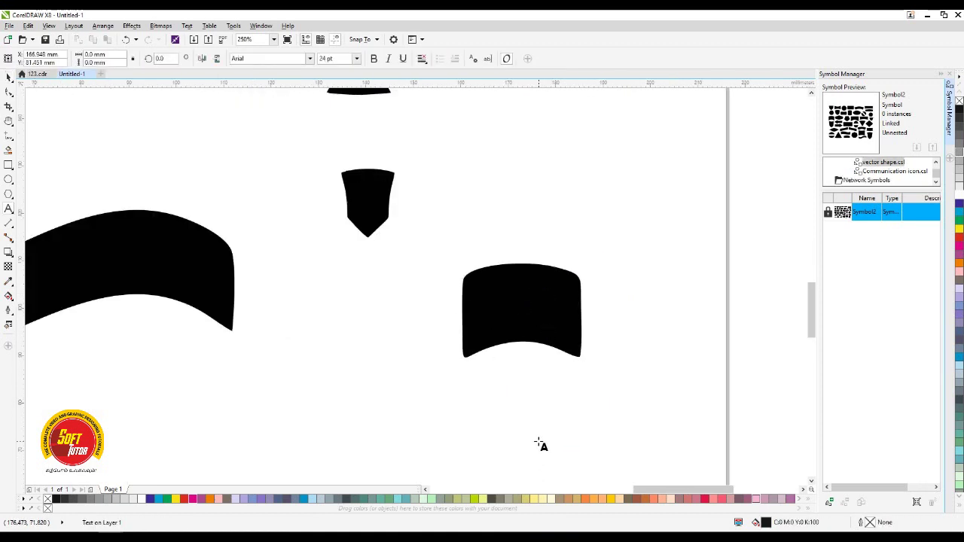
{"action": "type", "text": "corel"}
{"action": "left_click_drag", "start_coordinate": [515, 386], "coordinate": [364, 383]}
{"action": "type", "text": "C"}
{"action": "key", "text": "ctrl+space"}
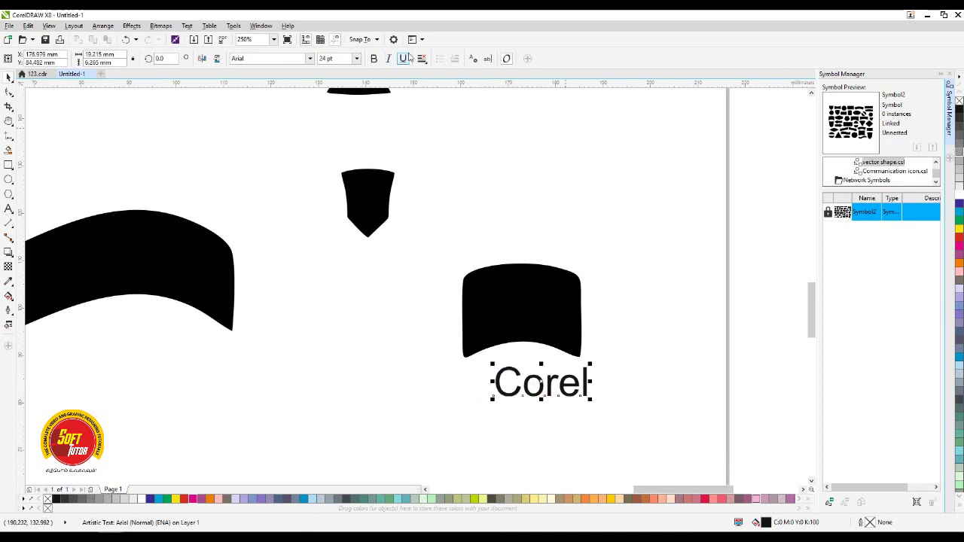
Make the Corel text bold, place it on the arched rectangle and colour it white.
{"action": "left_click", "coordinate": [374, 58]}
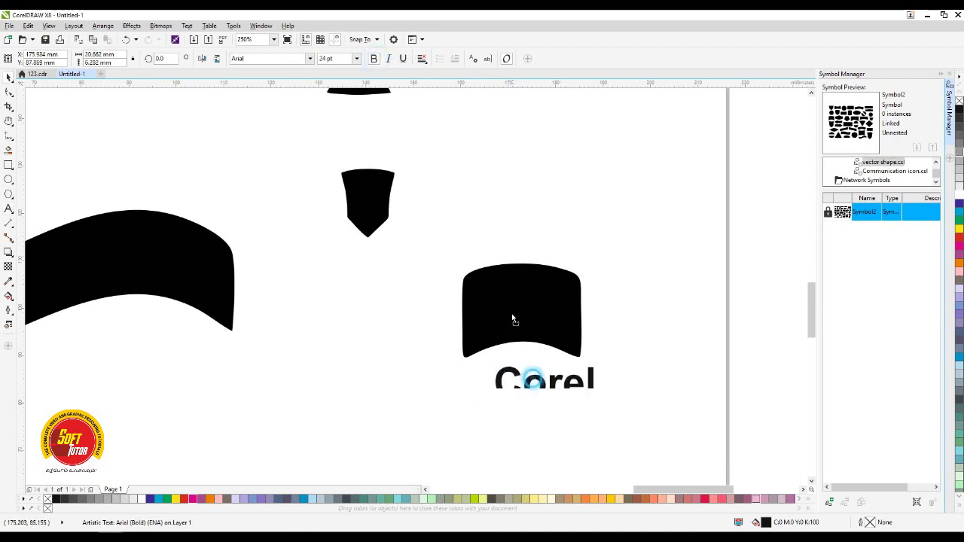
{"action": "left_click_drag", "start_coordinate": [512, 320], "coordinate": [508, 308]}
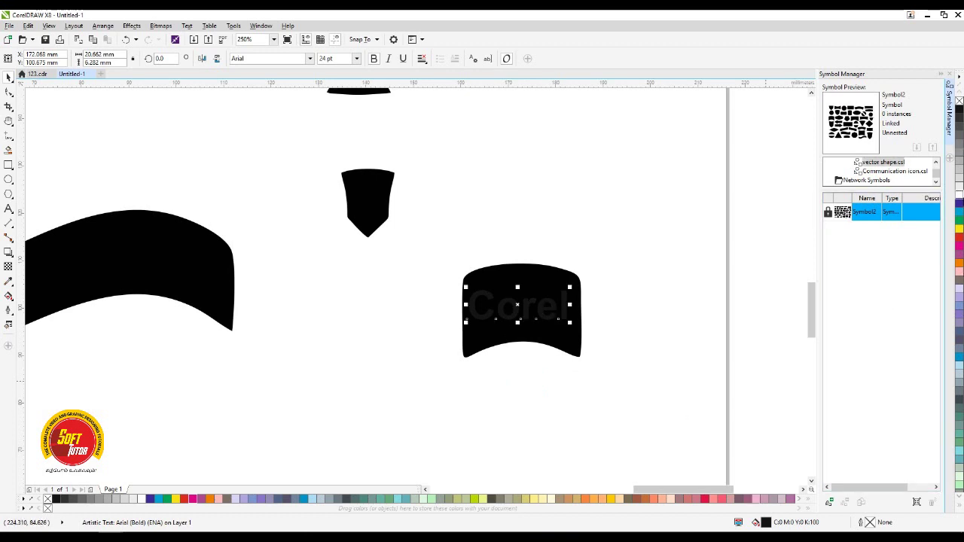
{"action": "left_click", "coordinate": [959, 201]}
Try red and yellow fills on the arched rectangle behind the Corel text.
{"action": "left_click", "coordinate": [542, 275]}
{"action": "left_click", "coordinate": [555, 279]}
{"action": "left_click", "coordinate": [546, 284]}
{"action": "left_click", "coordinate": [960, 239]}
{"action": "left_click", "coordinate": [960, 224]}
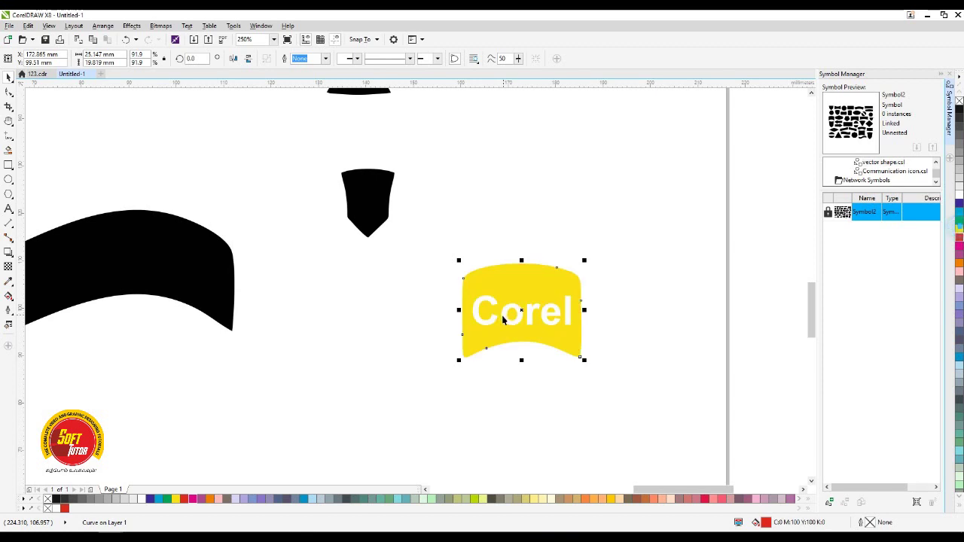
{"action": "left_click", "coordinate": [631, 266]}
Fill the arched rectangle behind the Corel text with dark blue.
{"action": "left_click", "coordinate": [529, 310]}
{"action": "left_click", "coordinate": [537, 280]}
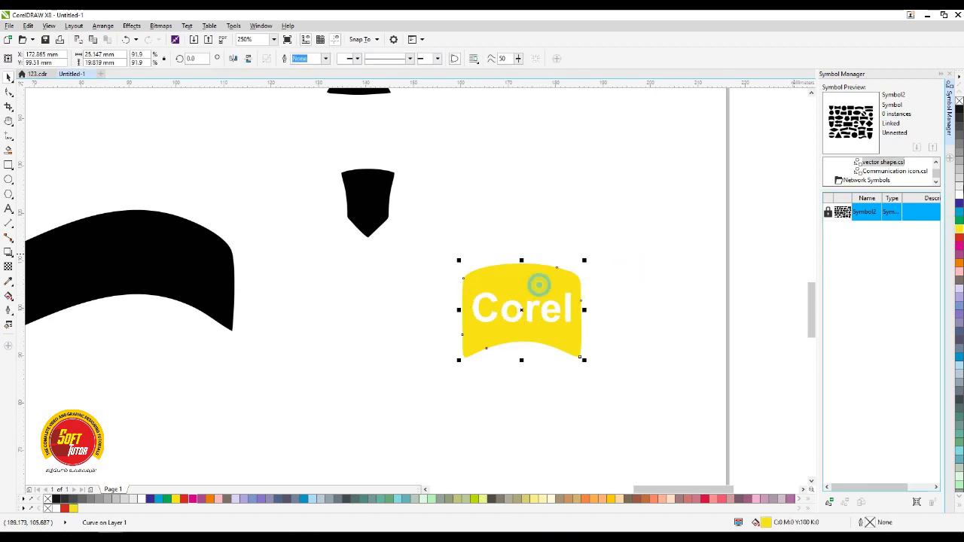
{"action": "left_click", "coordinate": [960, 210]}
{"action": "left_click", "coordinate": [522, 352]}
{"action": "scroll", "coordinate": [522, 353], "scroll_direction": "down", "scroll_amount": 2}
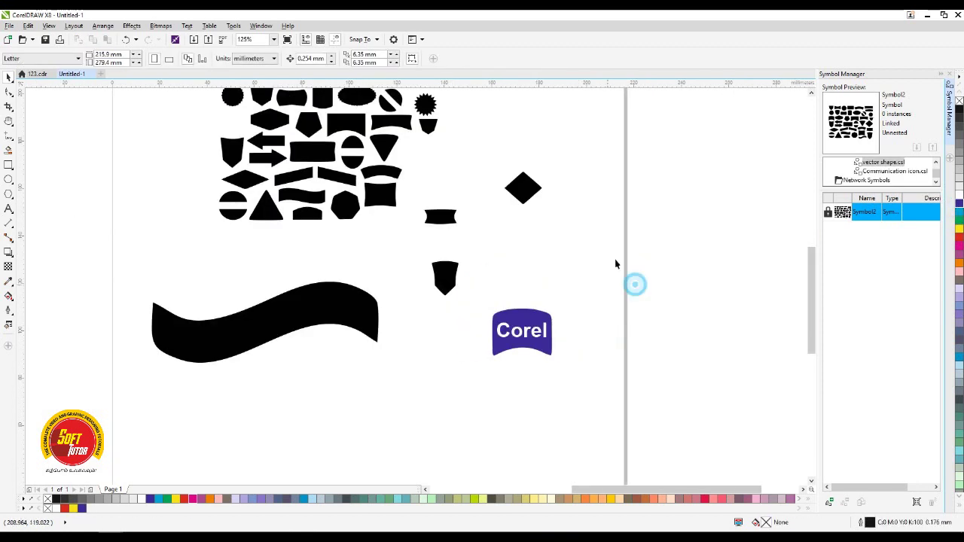
Move one slanted banner below the large wavy ribbon and pull the left-pointing arrow out beside the set.
{"action": "left_click_drag", "start_coordinate": [293, 175], "coordinate": [352, 395]}
{"action": "left_click", "coordinate": [424, 389]}
{"action": "scroll", "coordinate": [385, 404], "scroll_direction": "down", "scroll_amount": 2}
{"action": "scroll", "coordinate": [342, 275], "scroll_direction": "up", "scroll_amount": 2}
{"action": "left_click_drag", "start_coordinate": [311, 275], "coordinate": [526, 284]}
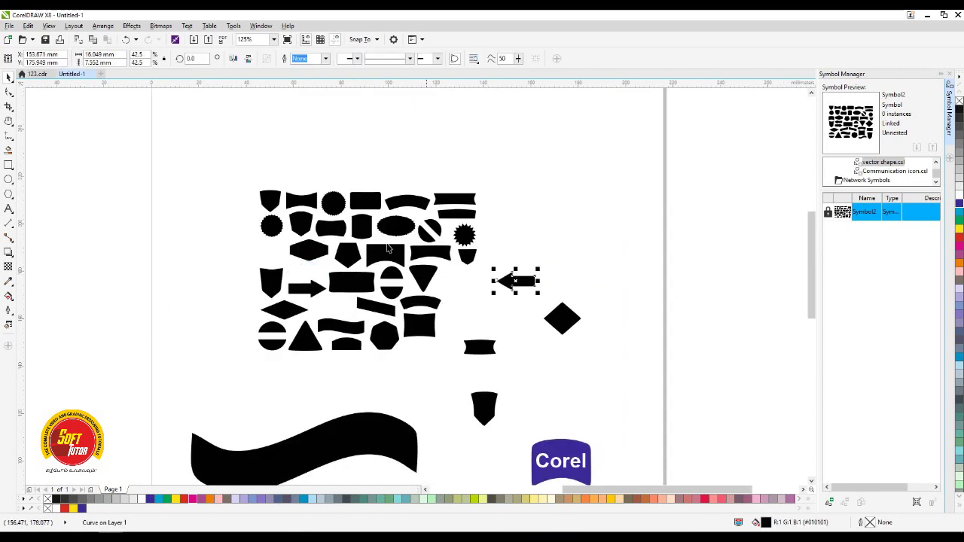
{"action": "scroll", "coordinate": [365, 231], "scroll_direction": "up", "scroll_amount": 2}
{"action": "left_click", "coordinate": [302, 220]}
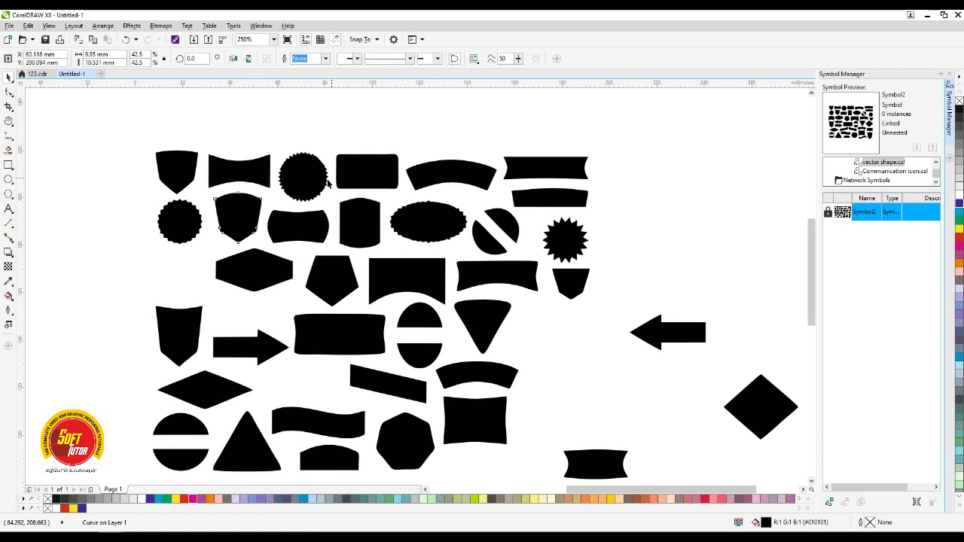
Delete all the vector shapes and the Corel label from the page.
{"action": "scroll", "coordinate": [325, 178], "scroll_direction": "down", "scroll_amount": 4}
{"action": "left_click", "coordinate": [478, 133]}
{"action": "left_click_drag", "start_coordinate": [202, 163], "coordinate": [601, 410]}
{"action": "key", "text": "Delete"}
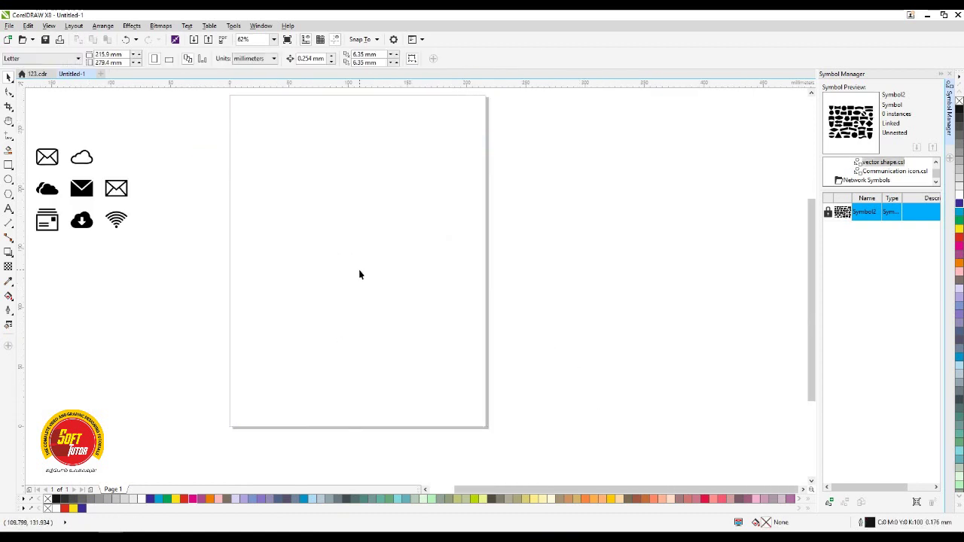
Draw a closed six-point polygon with a V-shaped notch on its upper side using the Pen tool, about 150 mm wide.
{"action": "left_click", "coordinate": [6, 137]}
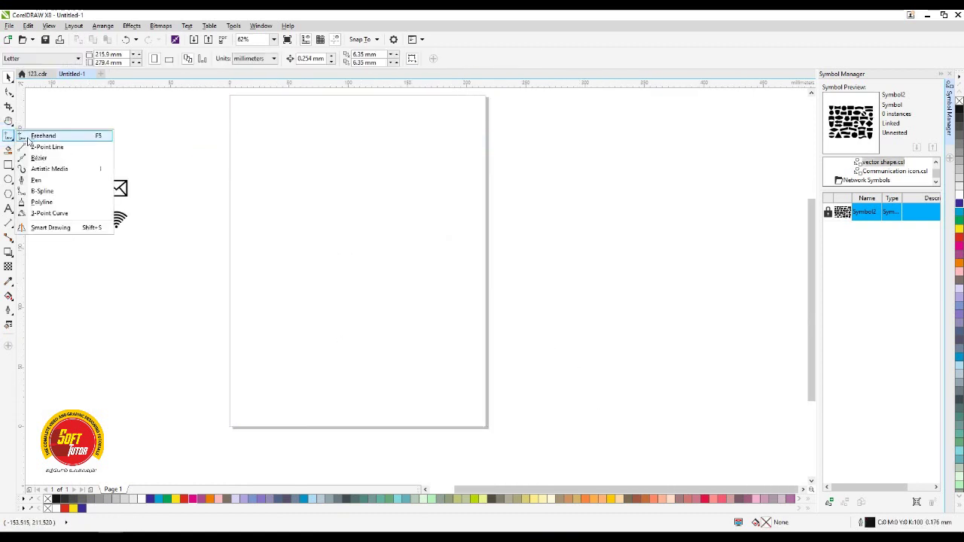
{"action": "left_click", "coordinate": [43, 179]}
{"action": "scroll", "coordinate": [280, 212], "scroll_direction": "up", "scroll_amount": 2}
{"action": "left_click", "coordinate": [266, 227]}
{"action": "left_click", "coordinate": [350, 391]}
{"action": "left_click", "coordinate": [622, 297]}
{"action": "left_click", "coordinate": [544, 181]}
{"action": "left_click", "coordinate": [421, 274]}
{"action": "left_click", "coordinate": [335, 180]}
{"action": "left_click", "coordinate": [266, 227]}
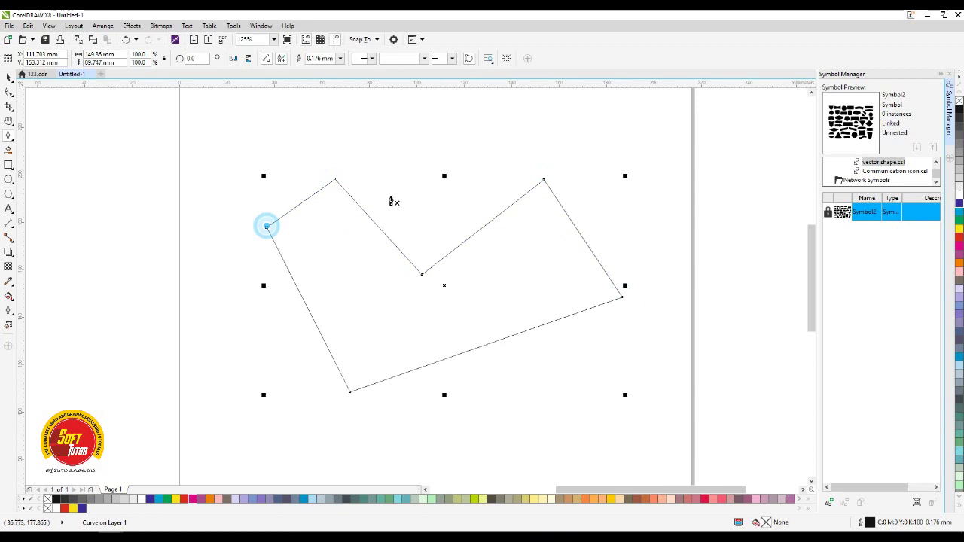
Fill the notched polygon with black and remove its outline.
{"action": "key", "text": "F5"}
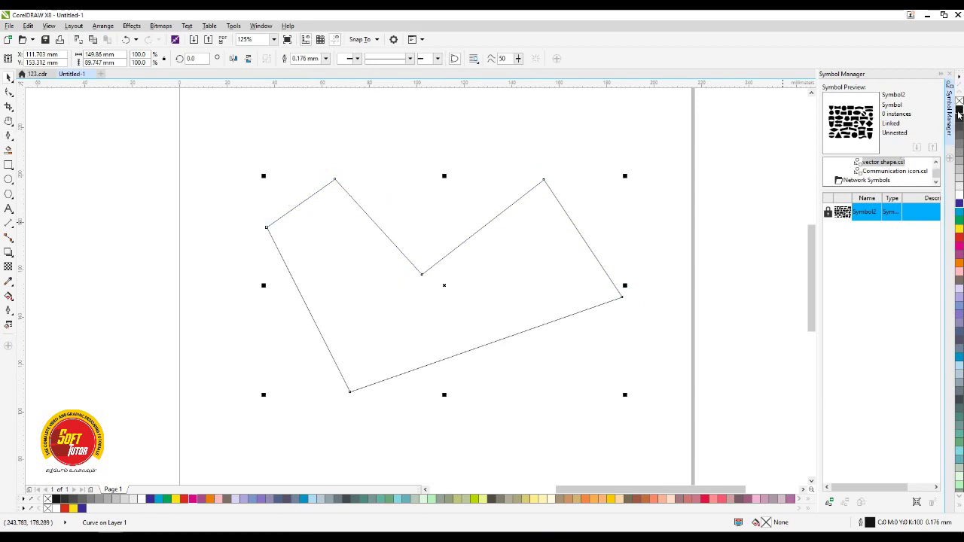
{"action": "left_click", "coordinate": [959, 110]}
{"action": "left_click", "coordinate": [640, 191]}
{"action": "left_click", "coordinate": [503, 243]}
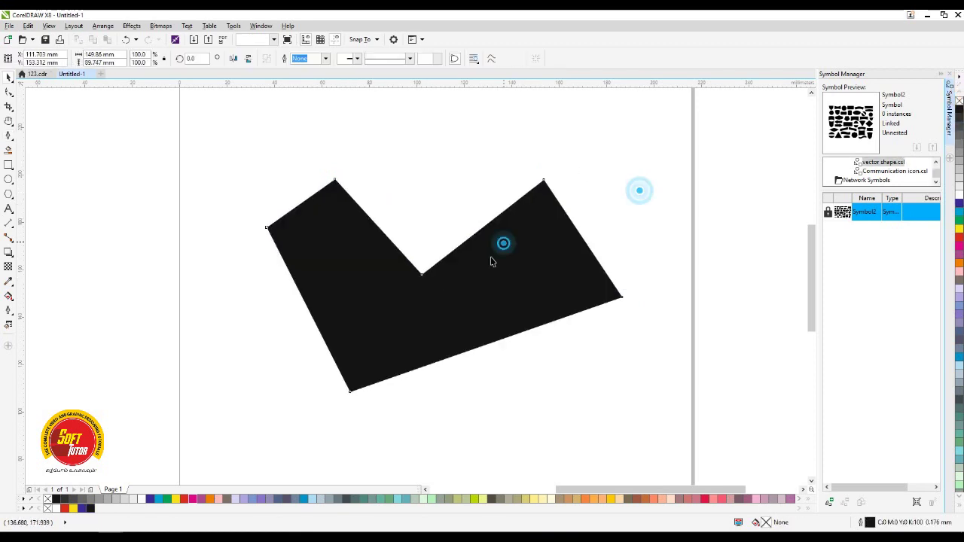
Scale the polygon down to about 46.6% and duplicate it with 6.35 mm horizontal and vertical offsets.
{"action": "left_click", "coordinate": [486, 257]}
{"action": "scroll", "coordinate": [486, 276], "scroll_direction": "down", "scroll_amount": 2}
{"action": "left_click_drag", "start_coordinate": [537, 329], "coordinate": [440, 269]}
{"action": "scroll", "coordinate": [422, 244], "scroll_direction": "up", "scroll_amount": 2}
{"action": "key", "text": "ctrl+d"}
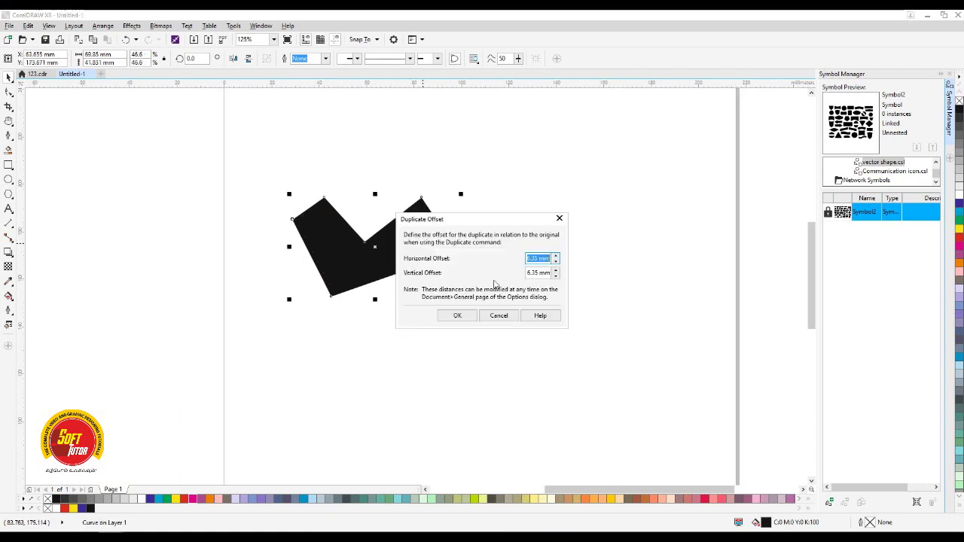
{"action": "left_click", "coordinate": [459, 315]}
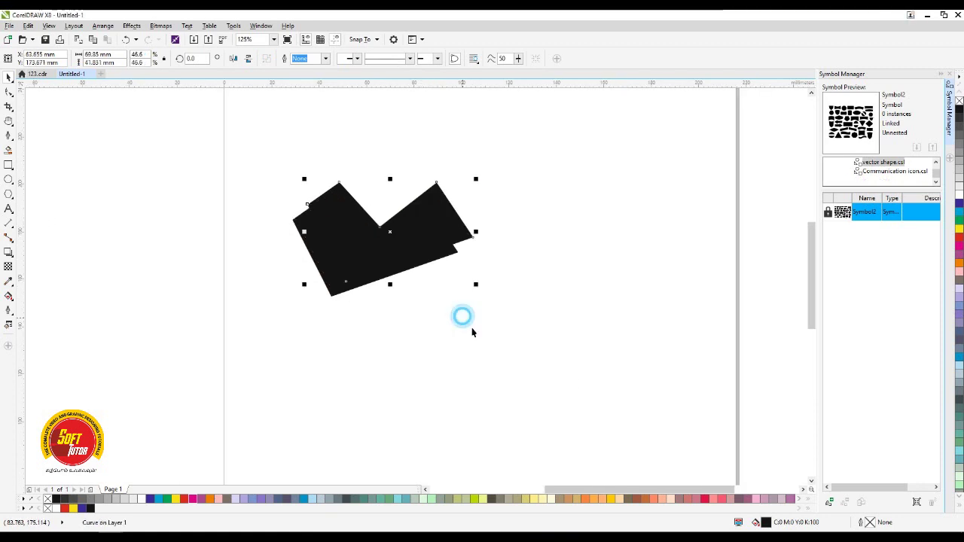
Mirror the duplicate vertically and horizontally and move it above the original so the two notches interlock with a narrow gap.
{"action": "left_click", "coordinate": [248, 58]}
{"action": "left_click", "coordinate": [233, 58]}
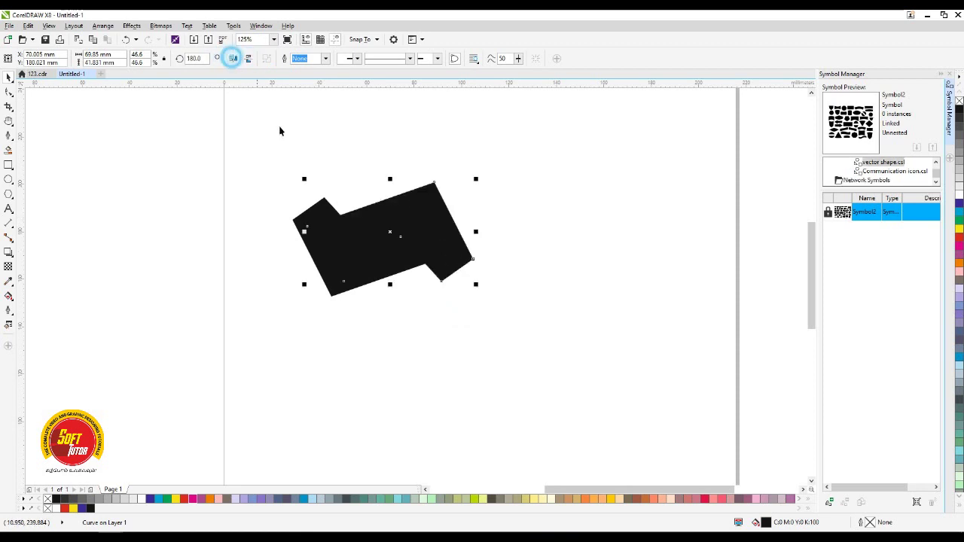
{"action": "left_click_drag", "start_coordinate": [439, 233], "coordinate": [454, 189]}
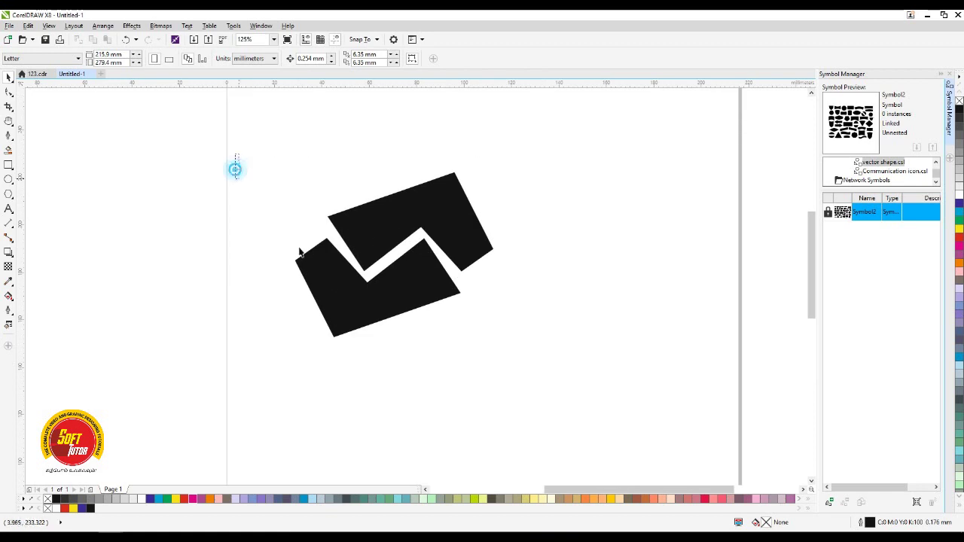
{"action": "left_click_drag", "start_coordinate": [237, 168], "coordinate": [552, 362]}
{"action": "left_click_drag", "start_coordinate": [459, 219], "coordinate": [618, 282]}
{"action": "left_click", "coordinate": [705, 355]}
{"action": "left_click", "coordinate": [596, 261]}
{"action": "left_click", "coordinate": [608, 308]}
{"action": "key", "text": "Delete"}
Select both interlocking polygons and move them to about X 98 mm, Y 181 mm on the page.
{"action": "left_click_drag", "start_coordinate": [540, 147], "coordinate": [327, 355]}
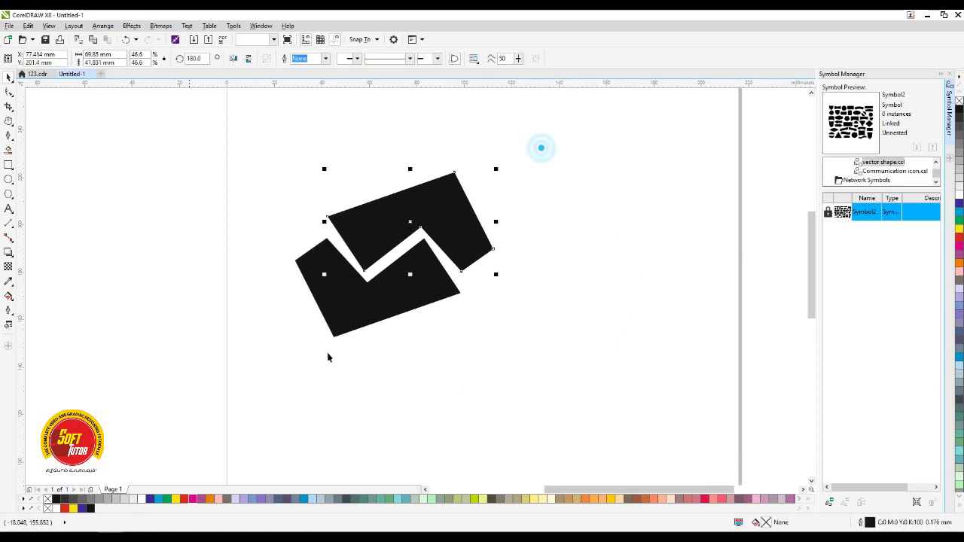
{"action": "left_click", "coordinate": [542, 156]}
{"action": "left_click_drag", "start_coordinate": [394, 294], "coordinate": [453, 293]}
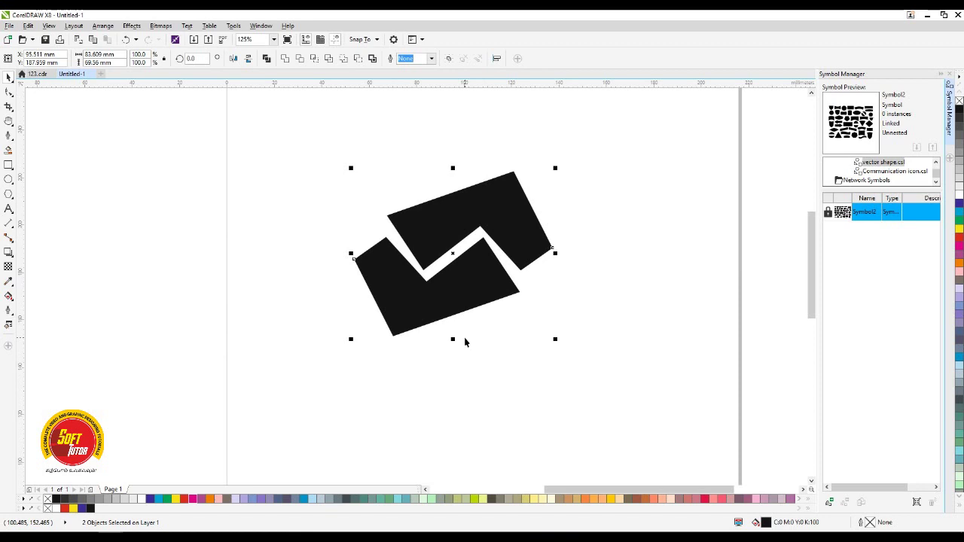
{"action": "scroll", "coordinate": [482, 349], "scroll_direction": "down", "scroll_amount": 1}
{"action": "scroll", "coordinate": [430, 291], "scroll_direction": "up", "scroll_amount": 1}
{"action": "left_click_drag", "start_coordinate": [430, 290], "coordinate": [439, 304]}
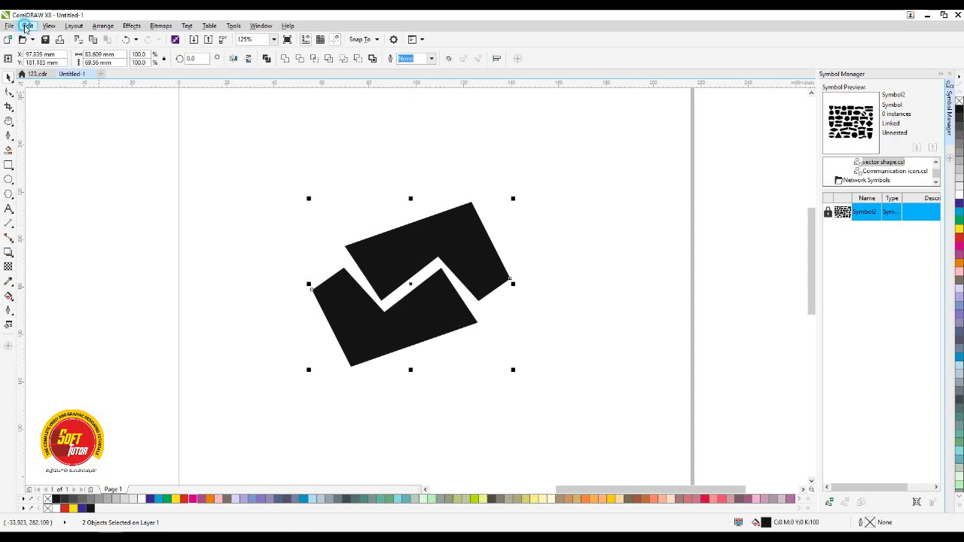
Create a new symbol named object from the two selected polygons.
{"action": "left_click", "coordinate": [28, 26]}
{"action": "mouse_move", "coordinate": [65, 140]}
{"action": "left_click", "coordinate": [171, 140]}
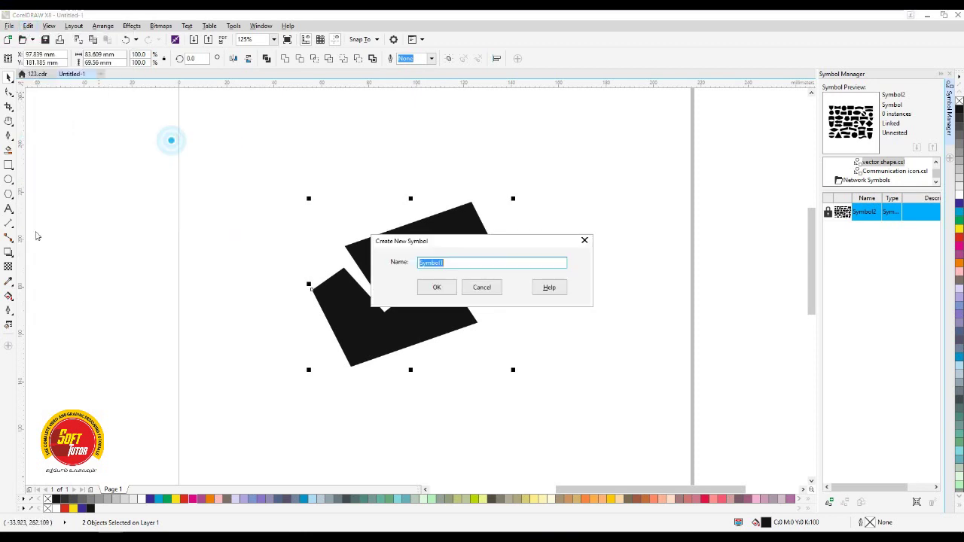
{"action": "left_click_drag", "start_coordinate": [466, 241], "coordinate": [596, 212]}
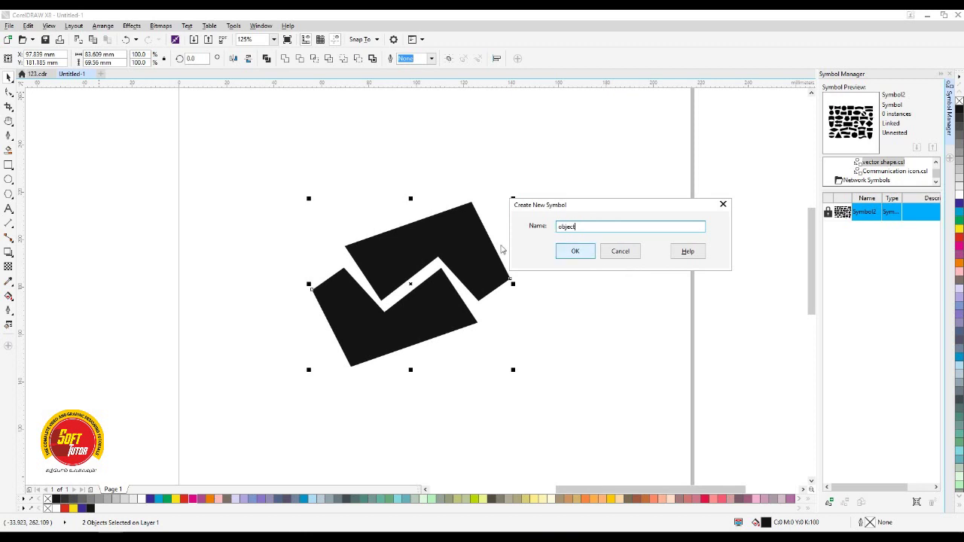
{"action": "left_click", "coordinate": [574, 252]}
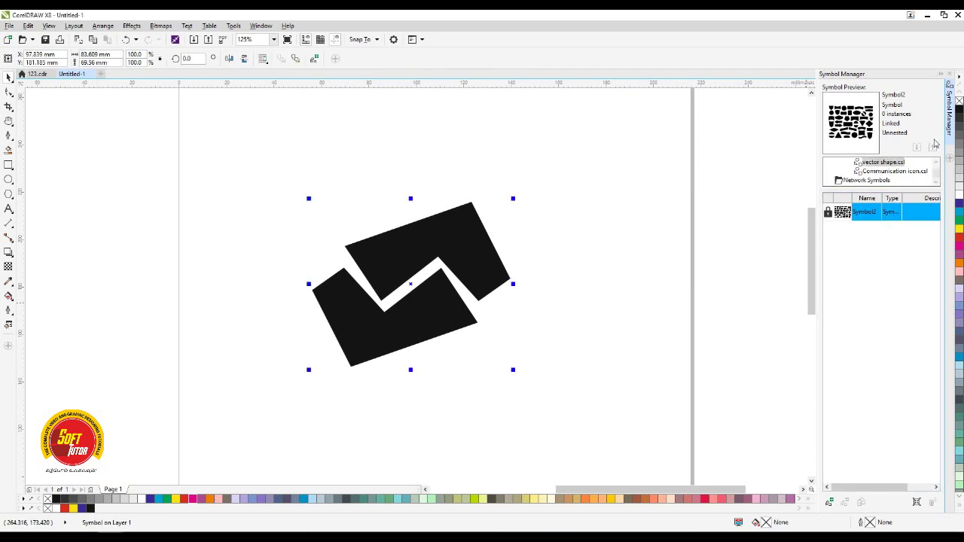
{"action": "left_click", "coordinate": [28, 26]}
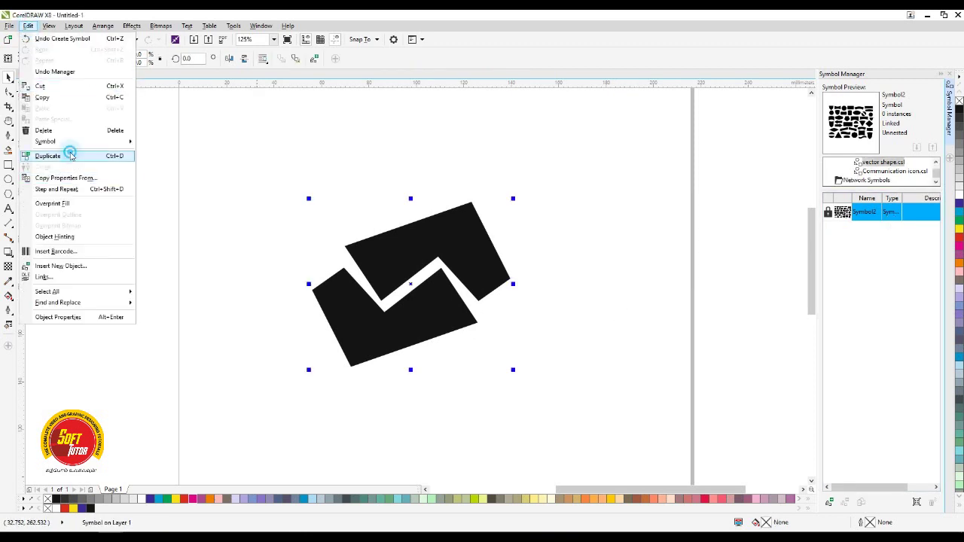
{"action": "left_click", "coordinate": [68, 155]}
{"action": "key", "text": "ctrl+z"}
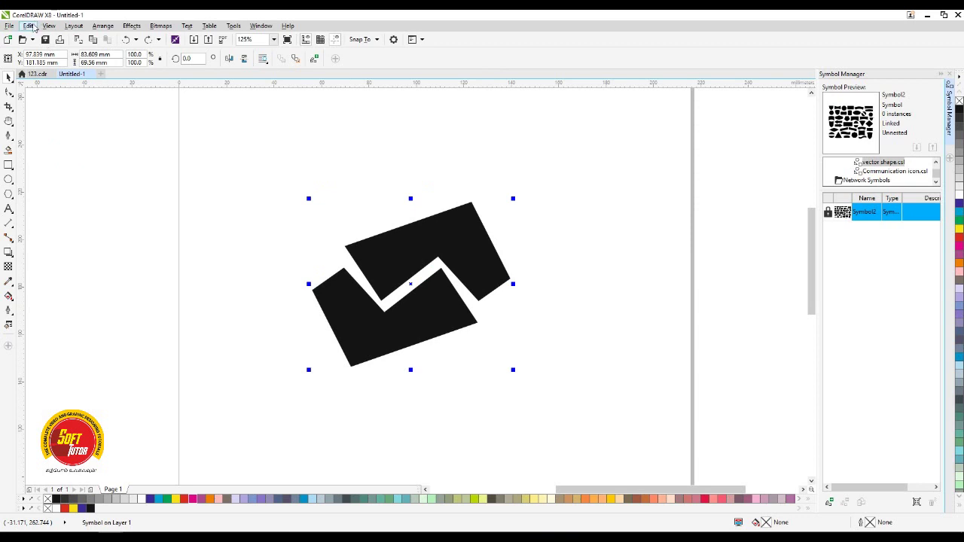
Export the symbol as a symbol library named object in the Symbols folder.
{"action": "left_click", "coordinate": [32, 27]}
{"action": "mouse_move", "coordinate": [82, 141]}
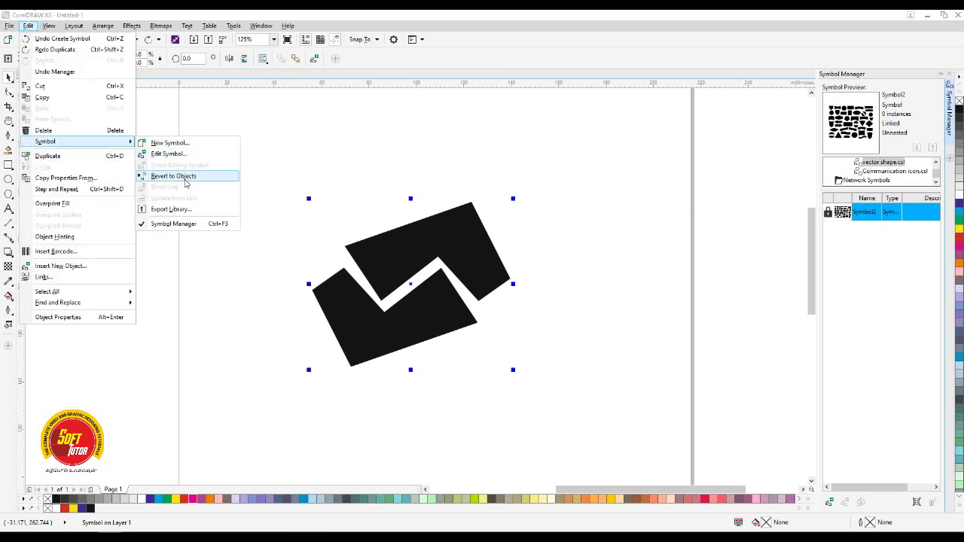
{"action": "left_click", "coordinate": [172, 210]}
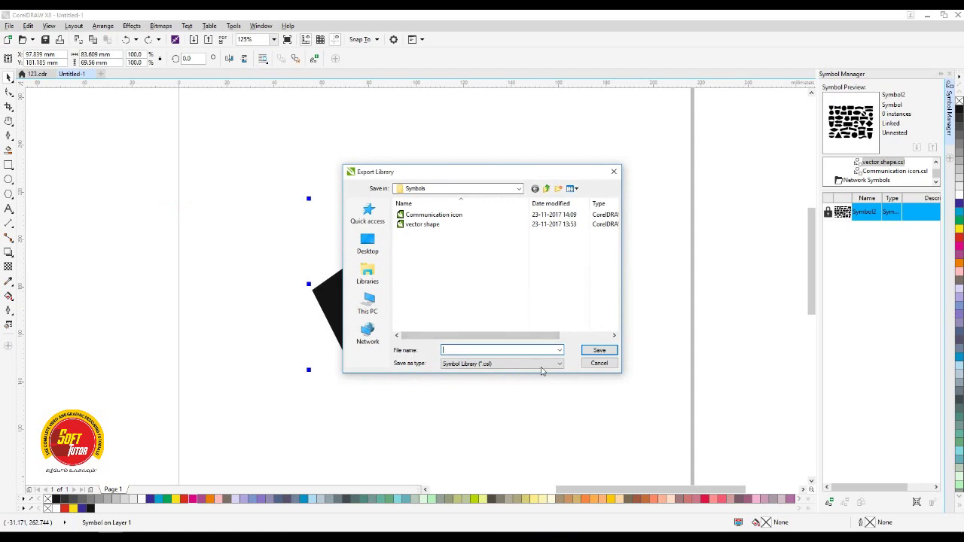
{"action": "type", "text": "ct"}
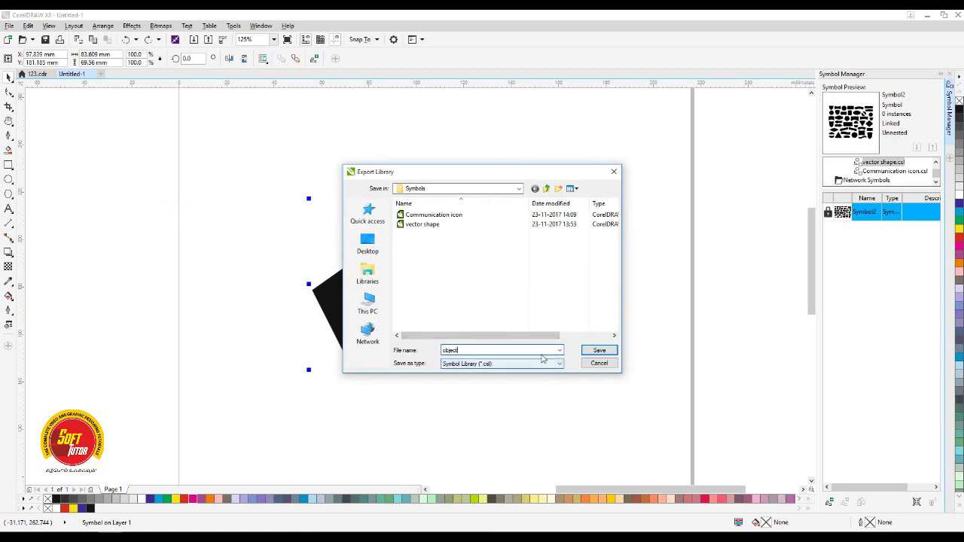
{"action": "left_click", "coordinate": [599, 352]}
Delete the symbol from the page and place an instance of the object symbol from the object.csl library.
{"action": "left_click", "coordinate": [435, 239]}
{"action": "left_click", "coordinate": [880, 172]}
{"action": "left_click", "coordinate": [873, 181]}
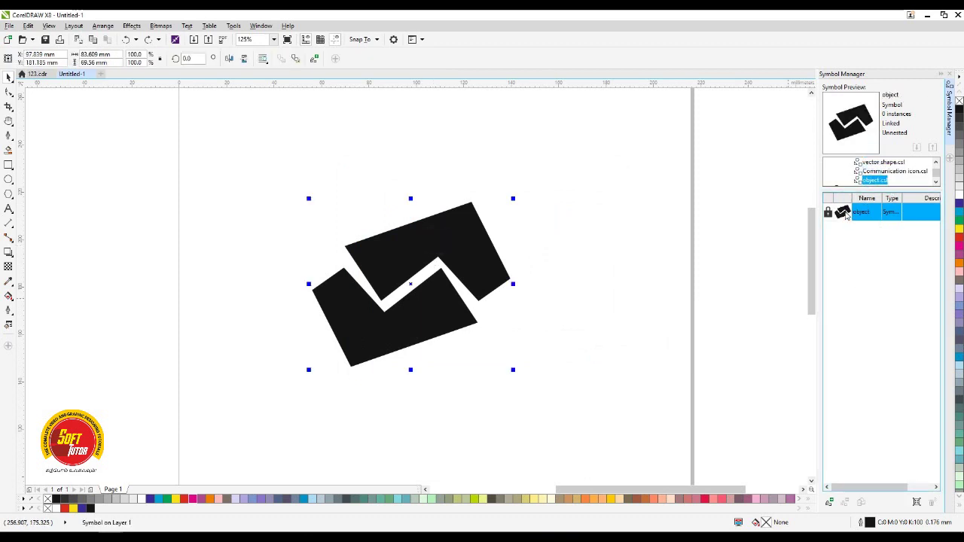
{"action": "left_click", "coordinate": [409, 280]}
{"action": "key", "text": "Delete"}
{"action": "left_click_drag", "start_coordinate": [849, 217], "coordinate": [457, 260]}
Revert the placed object symbol to editable objects and move its two polygons apart.
{"action": "right_click", "coordinate": [449, 229]}
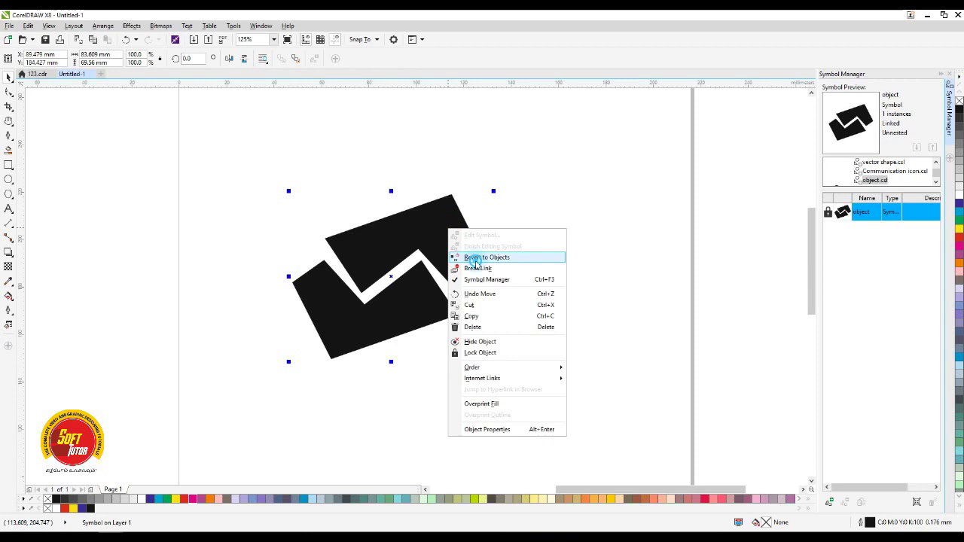
{"action": "left_click", "coordinate": [475, 257]}
{"action": "right_click", "coordinate": [443, 231]}
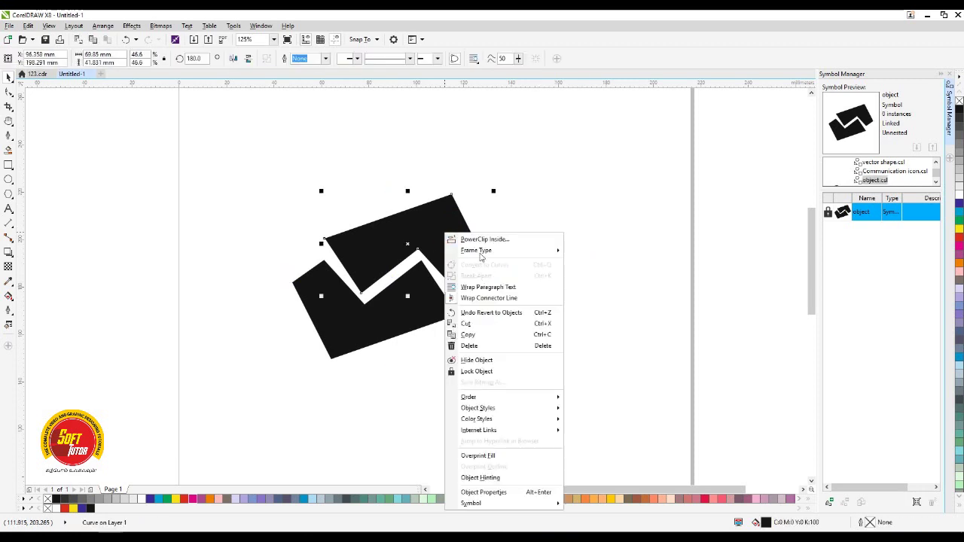
{"action": "left_click", "coordinate": [397, 243]}
{"action": "mouse_move", "coordinate": [413, 223]}
{"action": "left_mouse_down"}
{"action": "mouse_move", "coordinate": [456, 203]}
{"action": "mouse_move", "coordinate": [413, 227]}
{"action": "left_mouse_up"}
{"action": "left_click", "coordinate": [414, 300]}
{"action": "left_click_drag", "start_coordinate": [430, 309], "coordinate": [336, 344]}
Examine the separated polygons on the page and the communication icons beside it.
{"action": "scroll", "coordinate": [430, 243], "scroll_direction": "down", "scroll_amount": 5}
{"action": "left_click", "coordinate": [517, 196]}
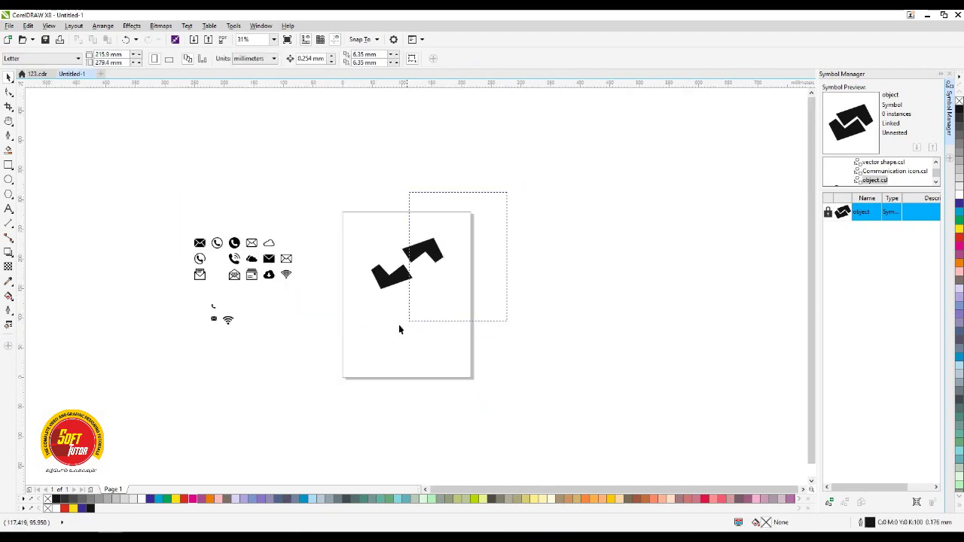
{"action": "left_click_drag", "start_coordinate": [399, 329], "coordinate": [365, 297]}
{"action": "scroll", "coordinate": [338, 261], "scroll_direction": "up", "scroll_amount": 2}
{"action": "left_click", "coordinate": [452, 221]}
{"action": "left_click", "coordinate": [472, 296]}
{"action": "left_click_drag", "start_coordinate": [297, 366], "coordinate": [167, 367]}
{"action": "left_click", "coordinate": [118, 264]}
{"action": "scroll", "coordinate": [117, 264], "scroll_direction": "up", "scroll_amount": 2}
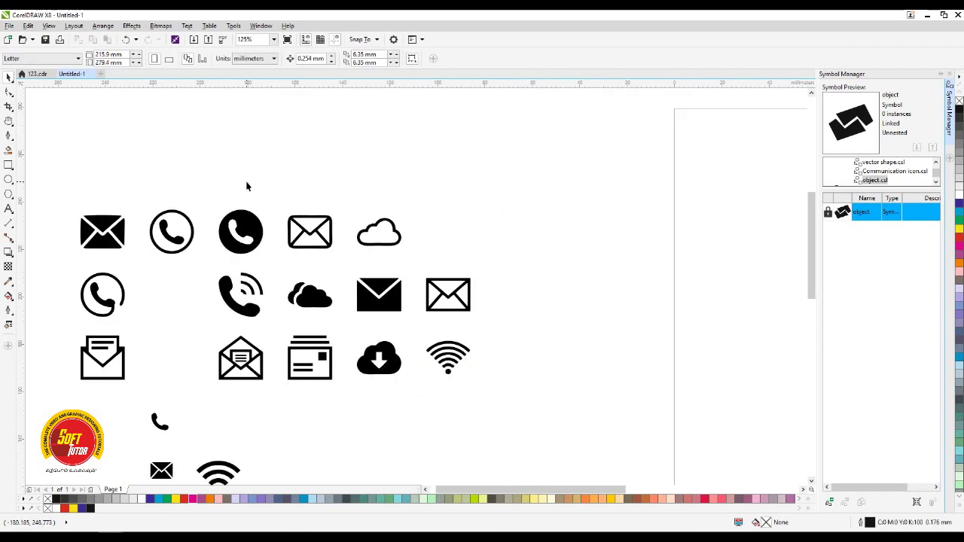
{"action": "left_click", "coordinate": [386, 358]}
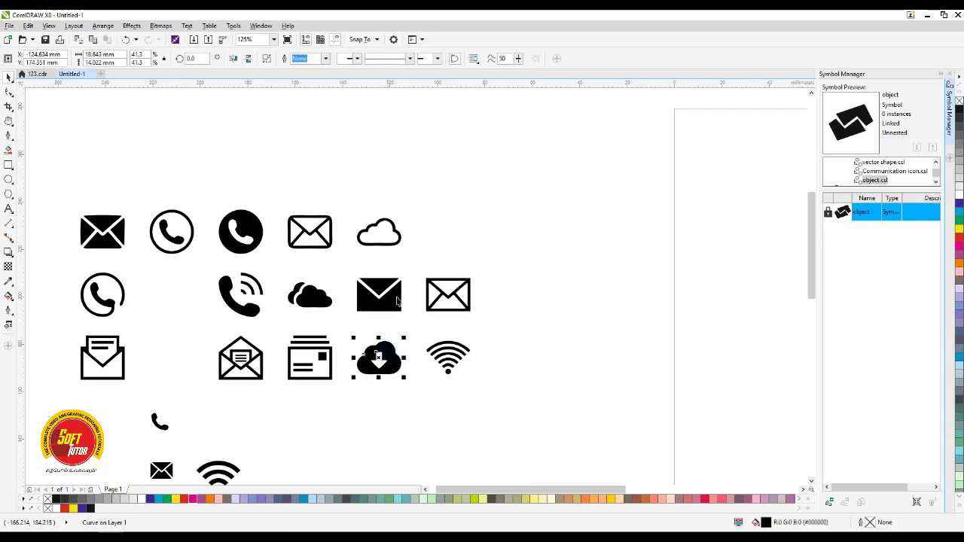
{"action": "left_click", "coordinate": [435, 204]}
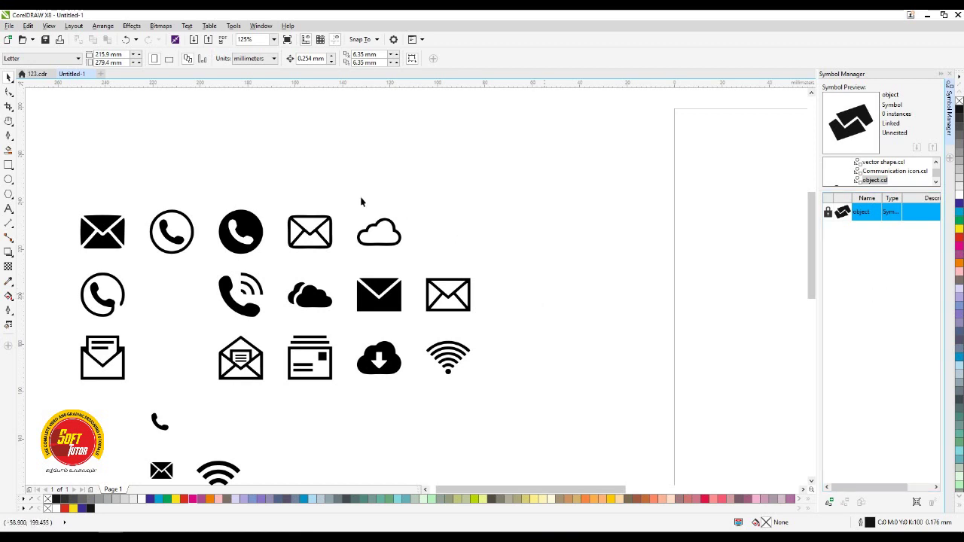
Close the Untitled-1 document without saving its changes and return to 123.cdr.
{"action": "left_click", "coordinate": [39, 73]}
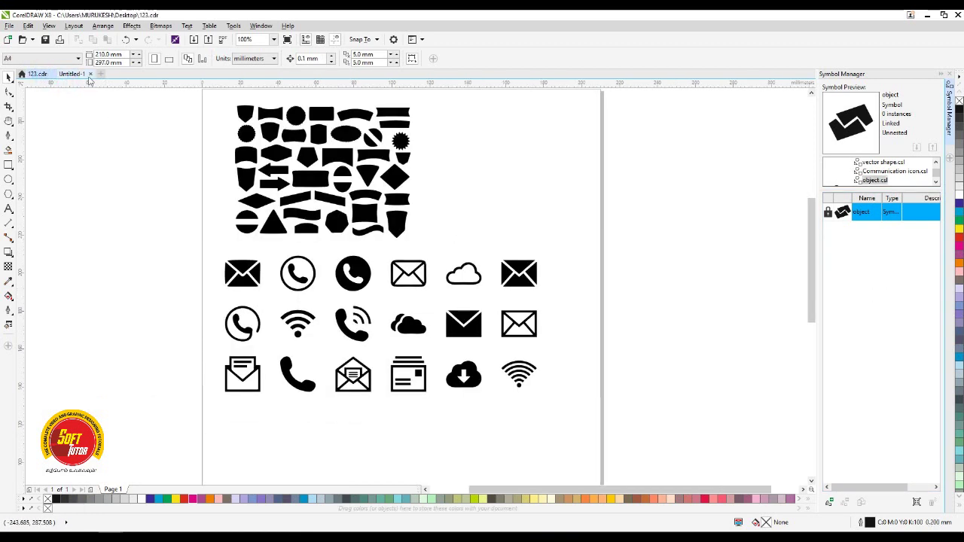
{"action": "left_click", "coordinate": [74, 74]}
{"action": "left_click", "coordinate": [90, 74]}
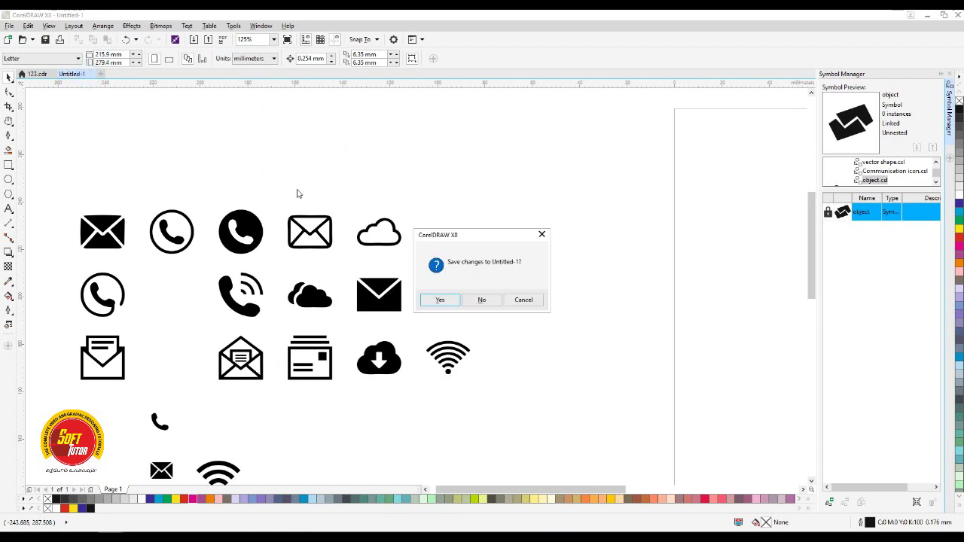
{"action": "left_click", "coordinate": [481, 300]}
{"action": "scroll", "coordinate": [528, 241], "scroll_direction": "down", "scroll_amount": 1}
{"action": "scroll", "coordinate": [355, 209], "scroll_direction": "up", "scroll_amount": 1}
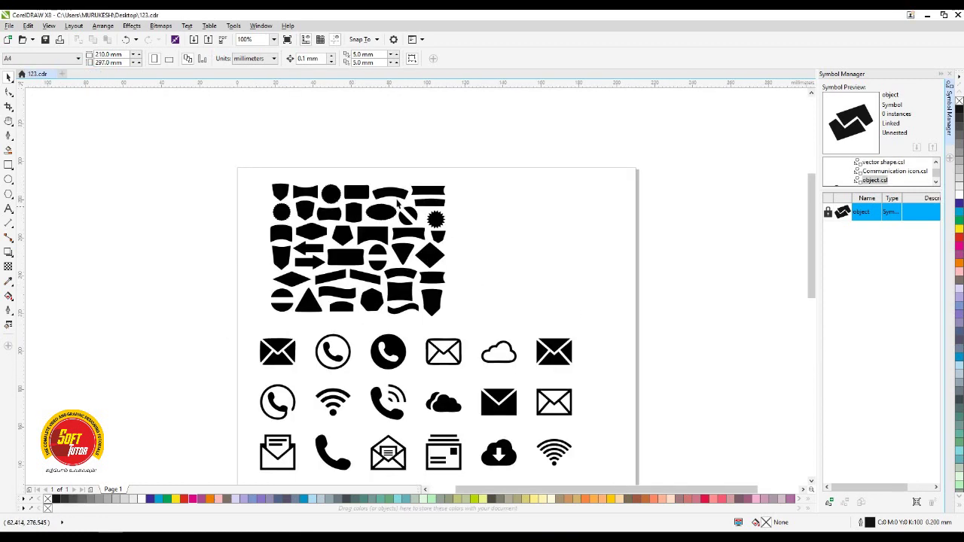
{"action": "left_click", "coordinate": [28, 26]}
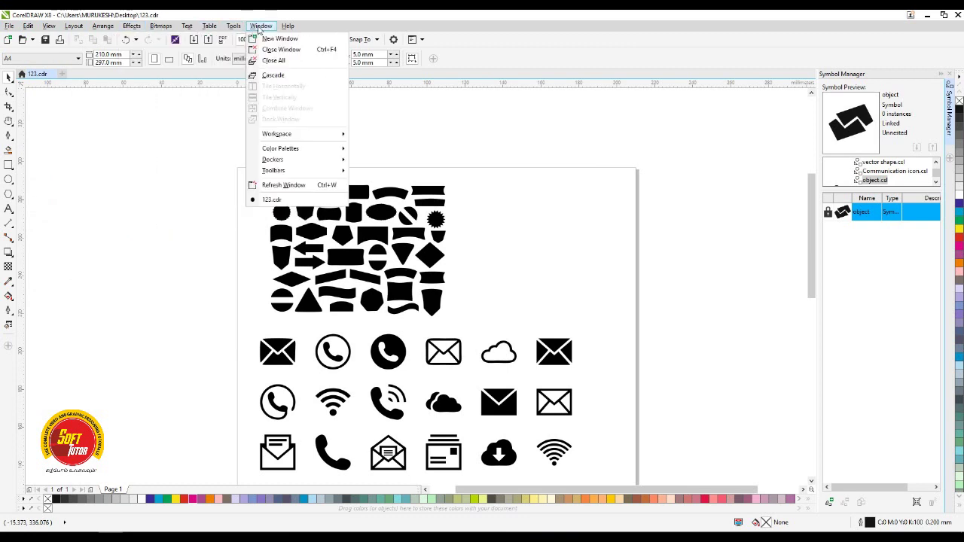
{"action": "mouse_move", "coordinate": [209, 26]}
{"action": "mouse_move", "coordinate": [28, 25]}
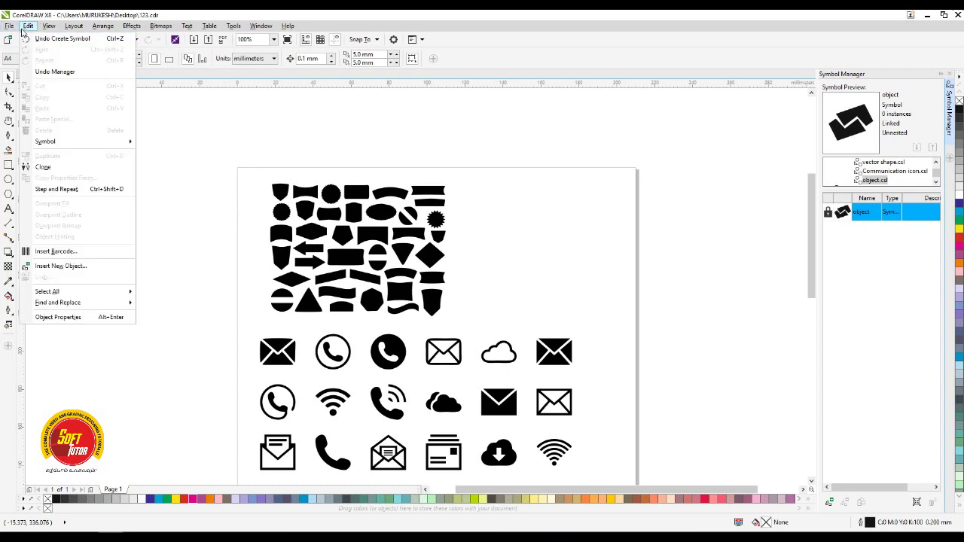
{"action": "mouse_move", "coordinate": [106, 30]}
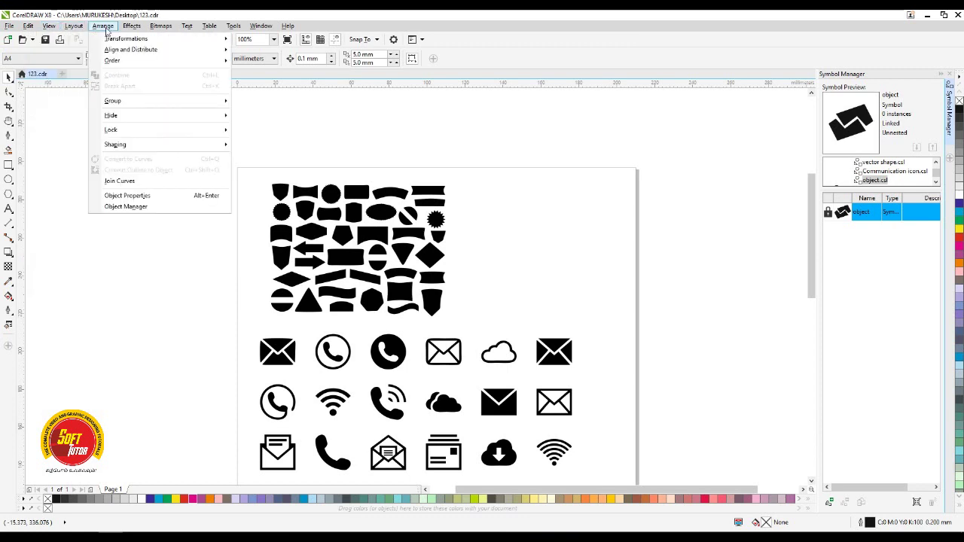
{"action": "mouse_move", "coordinate": [138, 30]}
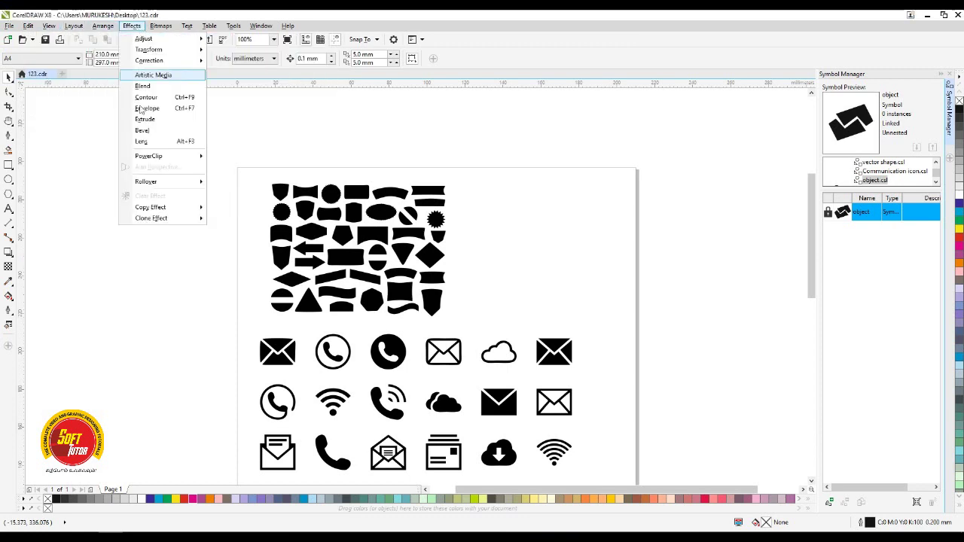
{"action": "left_click", "coordinate": [49, 25]}
{"action": "left_click", "coordinate": [28, 26]}
{"action": "left_click", "coordinate": [64, 141]}
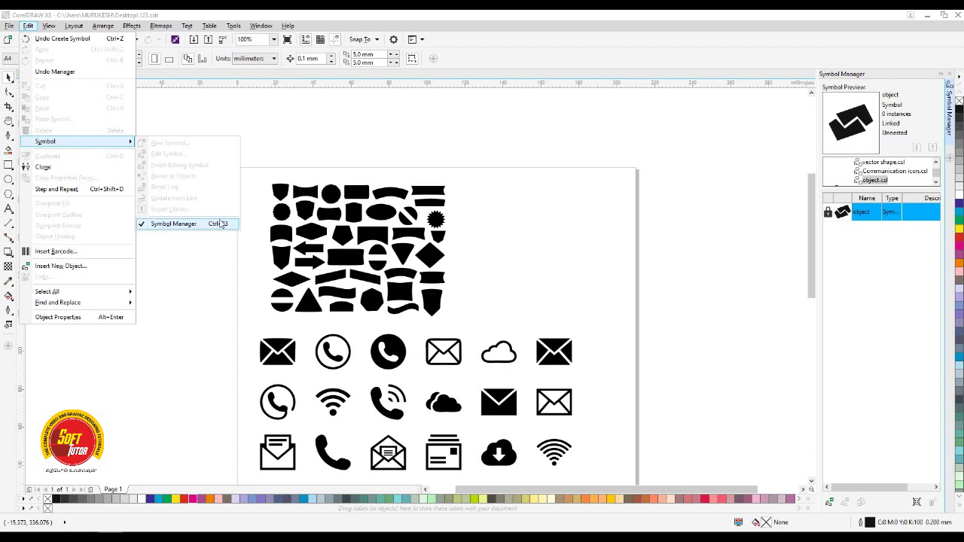
{"action": "left_click", "coordinate": [217, 281]}
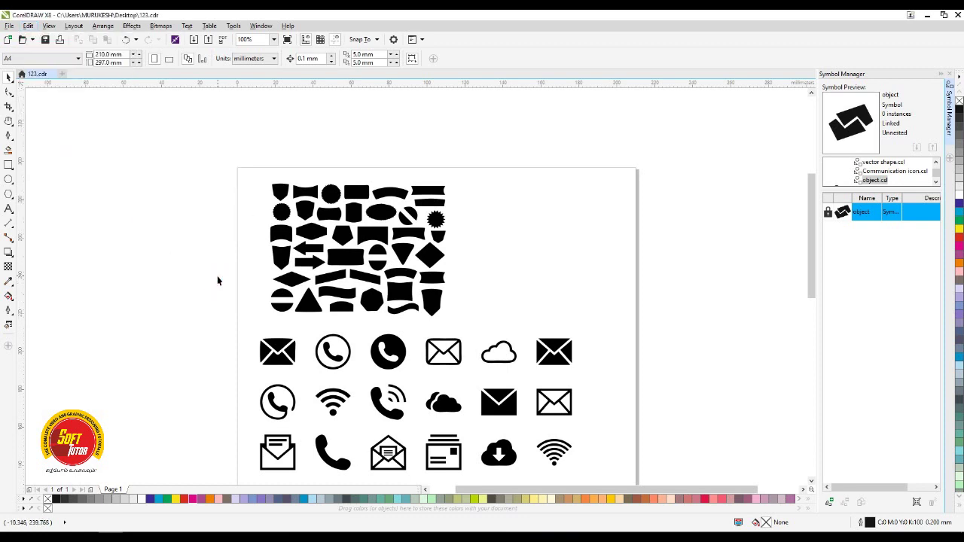